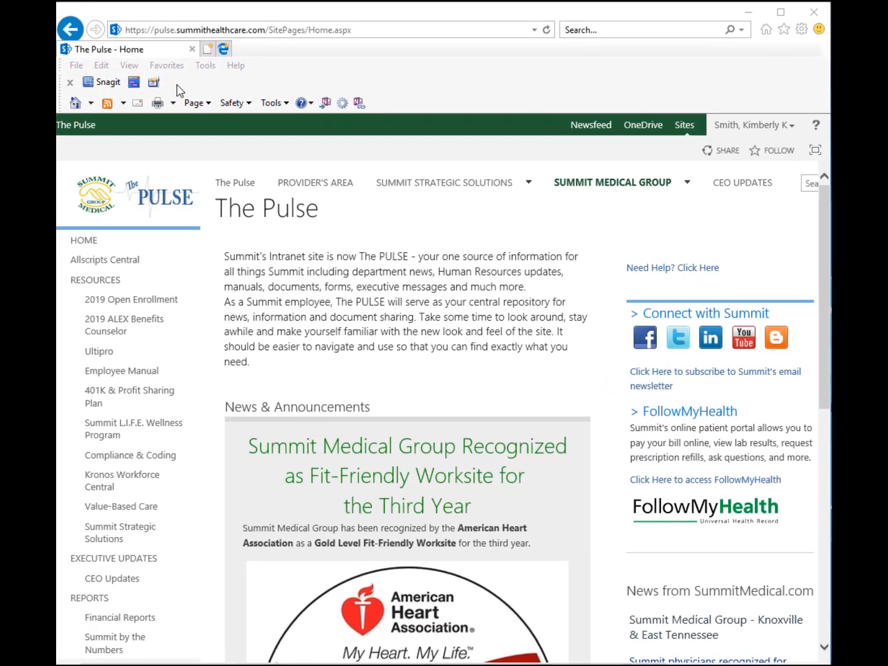
- Open the Summit Group Management favourite under Favorites > Summit_Provided_Links
{"action": "left_click", "coordinate": [177, 68]}
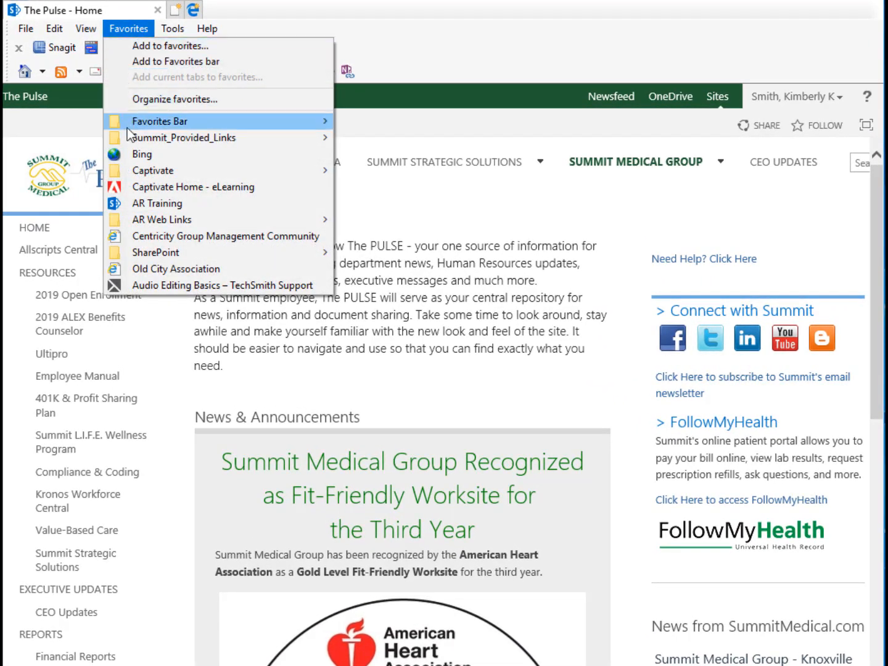
{"action": "mouse_move", "coordinate": [124, 139]}
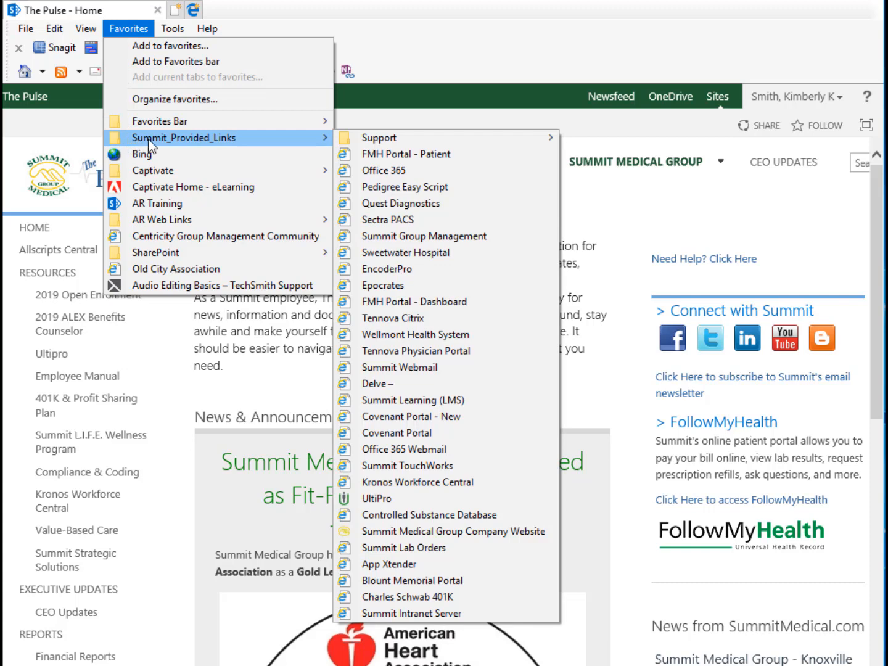
{"action": "left_click", "coordinate": [513, 235]}
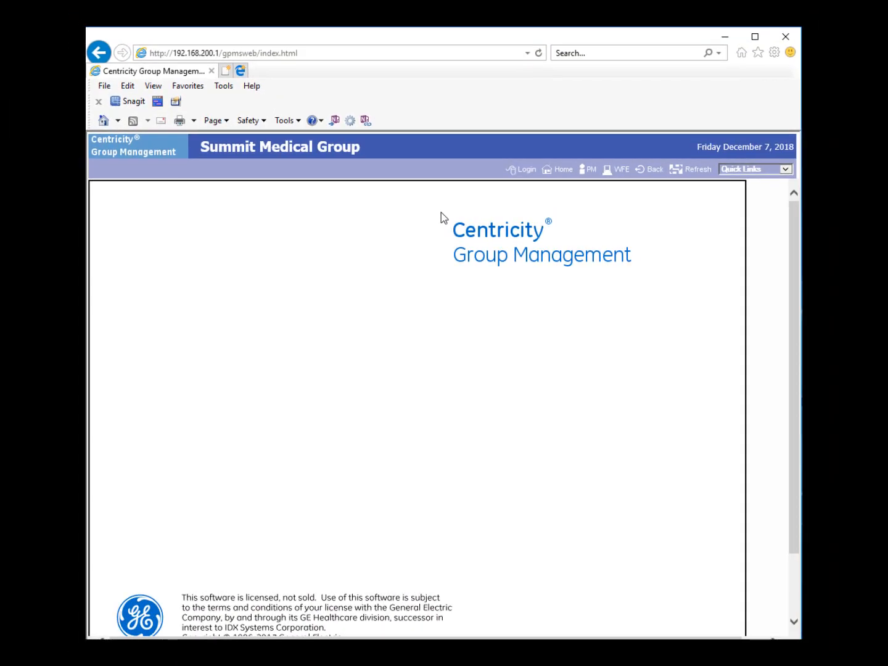
- Log in with the system user name and password, then enter the Group Management password
{"action": "left_click", "coordinate": [525, 170]}
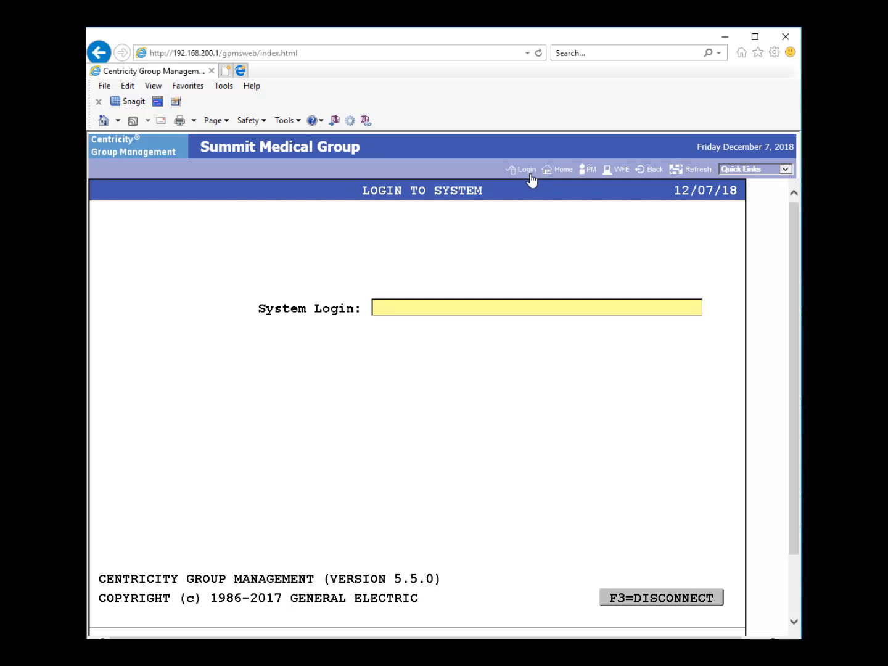
{"action": "type", "text": "kks99"}
{"action": "key", "text": "Return"}
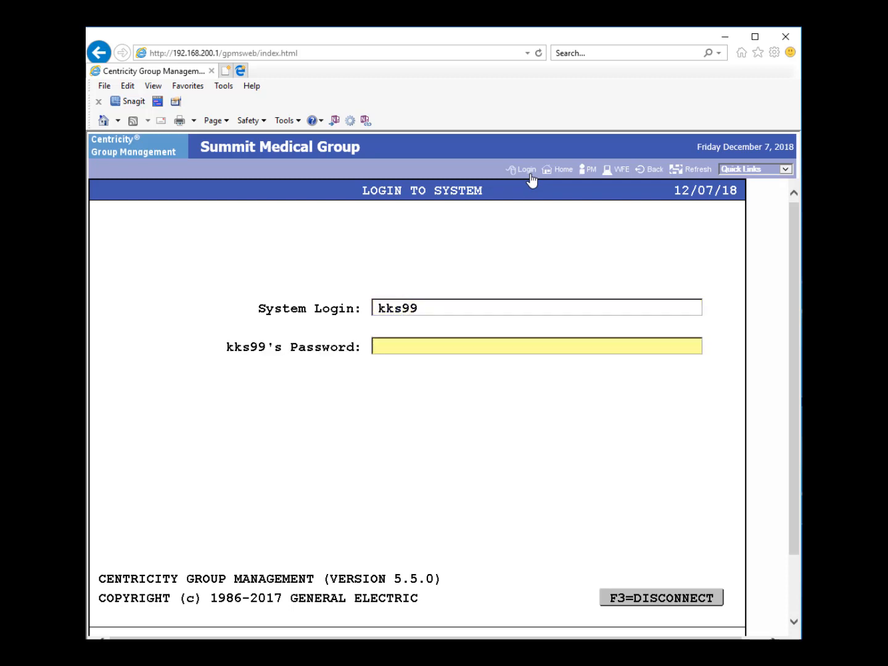
{"action": "type", "text": "***********"}
{"action": "key", "text": "Return"}
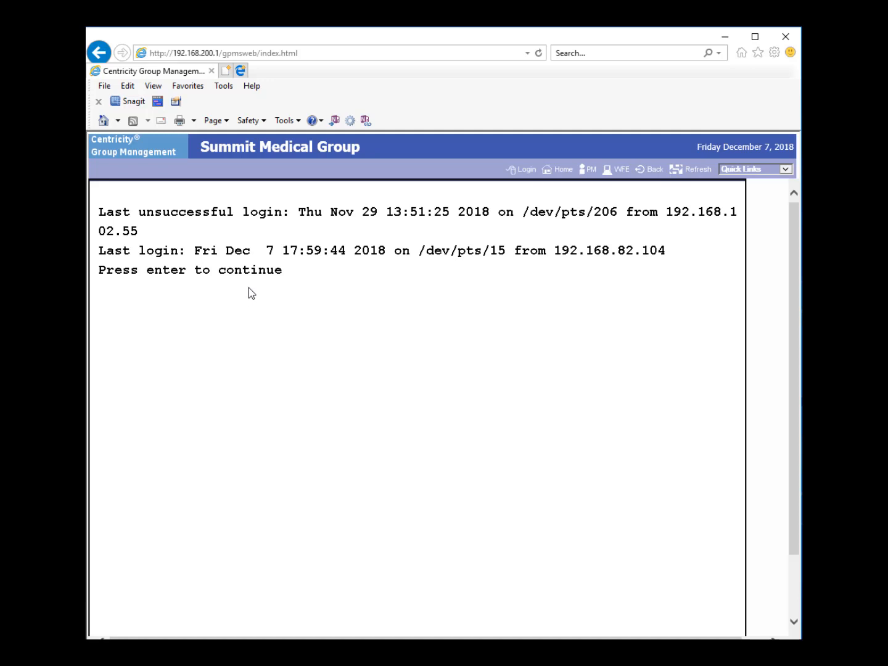
{"action": "key", "text": "Return"}
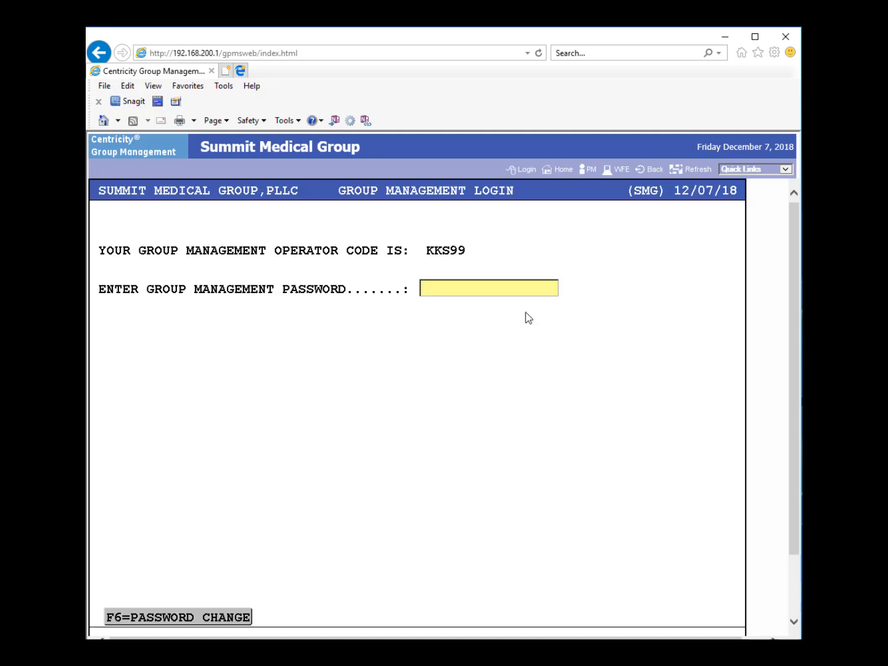
{"action": "type", "text": "**********"}
{"action": "key", "text": "Return"}
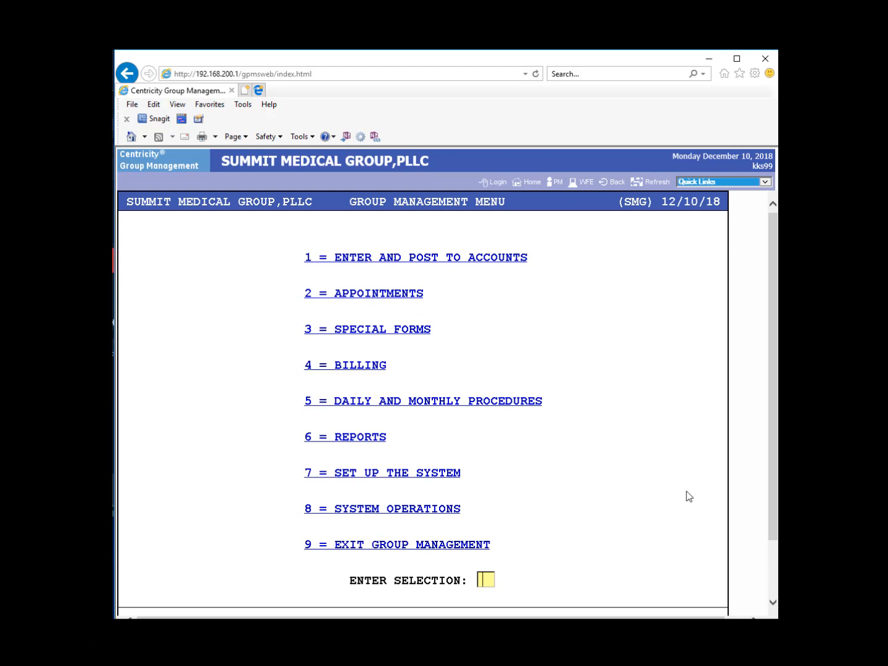
- Switch from the text menu to the SMG Home page using the header's Home link
{"action": "left_click", "coordinate": [532, 183]}
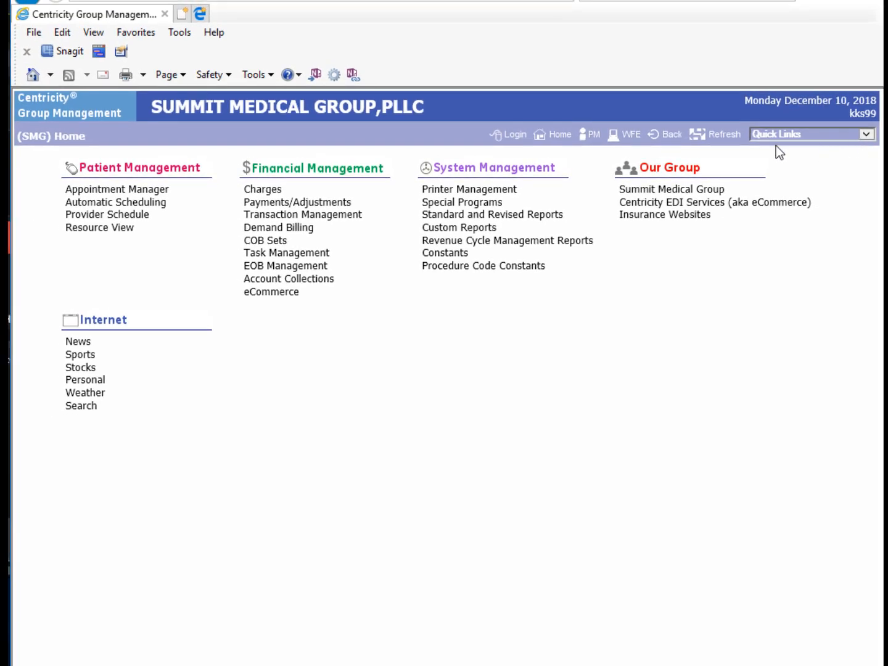
- Launch the Help System from the Quick Links dropdown
{"action": "left_click", "coordinate": [869, 139]}
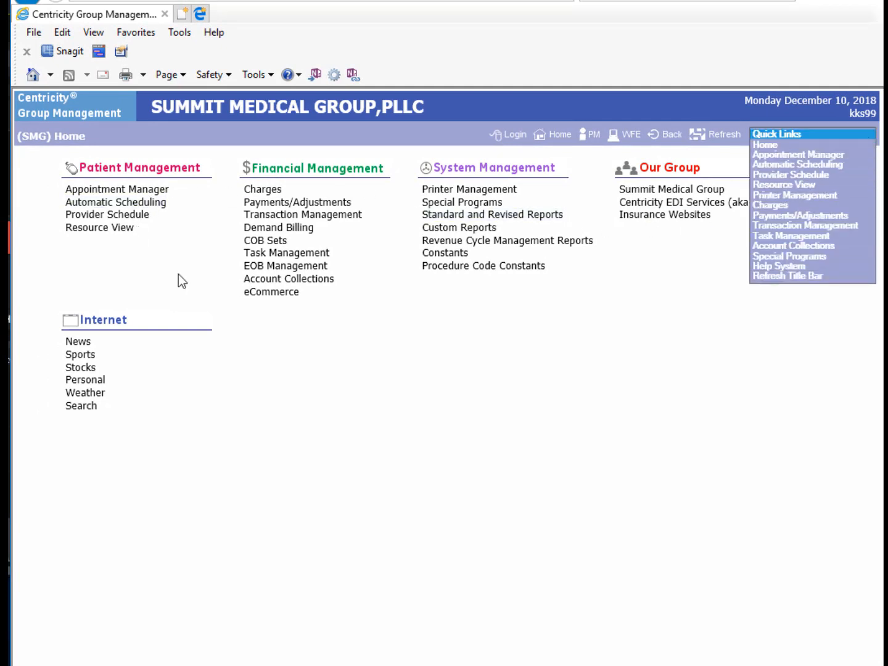
{"action": "left_click", "coordinate": [836, 265]}
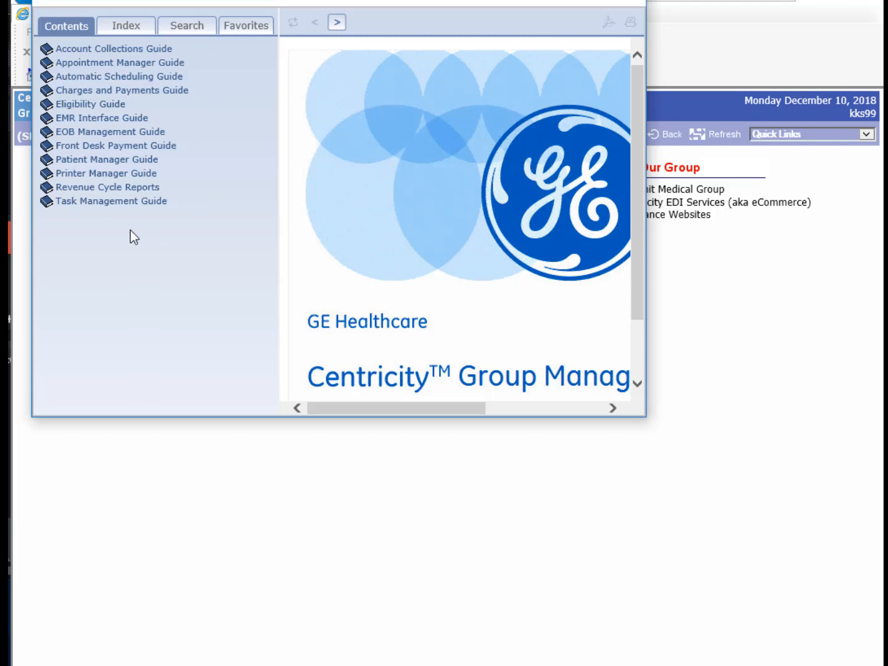
- Search help for 'appointment' and open Rescheduling an Appointment Using Automatic Scheduling
{"action": "left_click", "coordinate": [147, 30]}
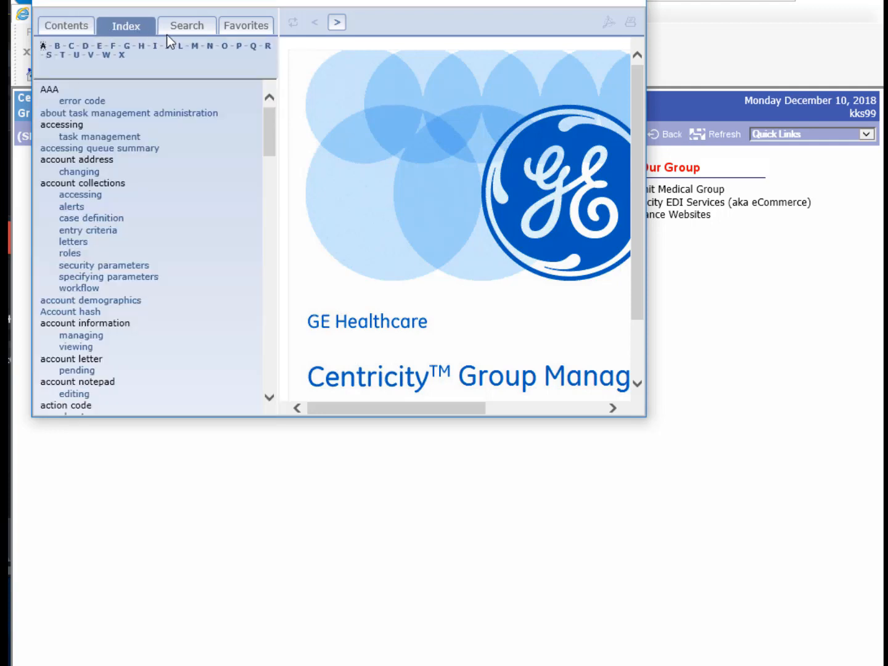
{"action": "left_click", "coordinate": [170, 31]}
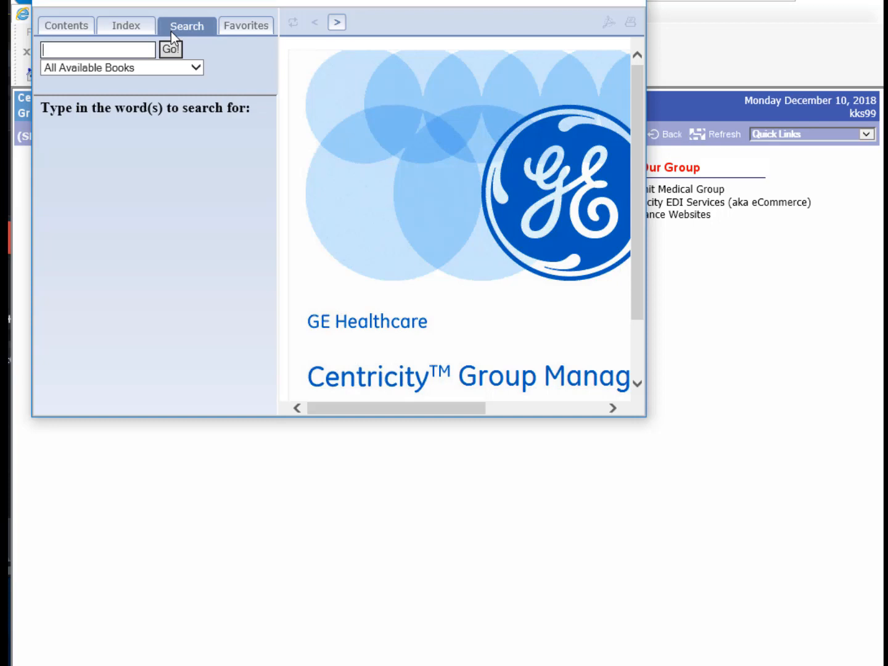
{"action": "type", "text": "appointment"}
{"action": "key", "text": "Return"}
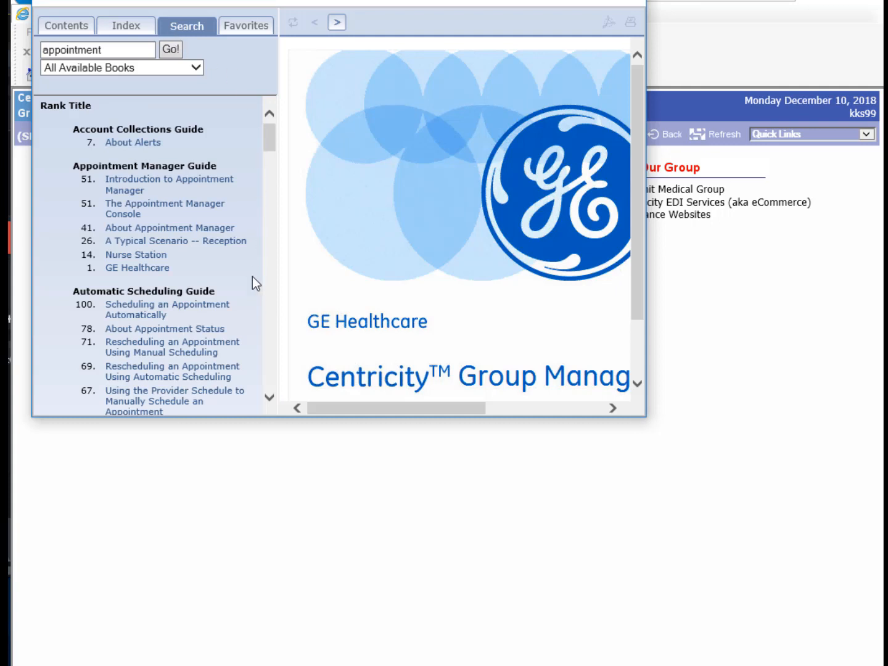
{"action": "scroll", "coordinate": [642, 234], "scroll_direction": "down", "scroll_amount": 3}
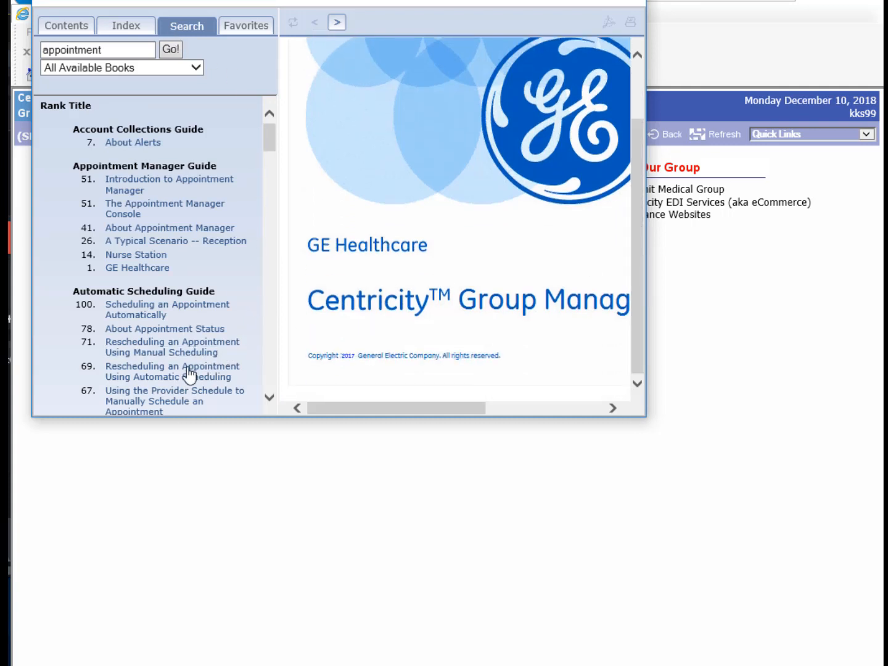
{"action": "left_click", "coordinate": [189, 369]}
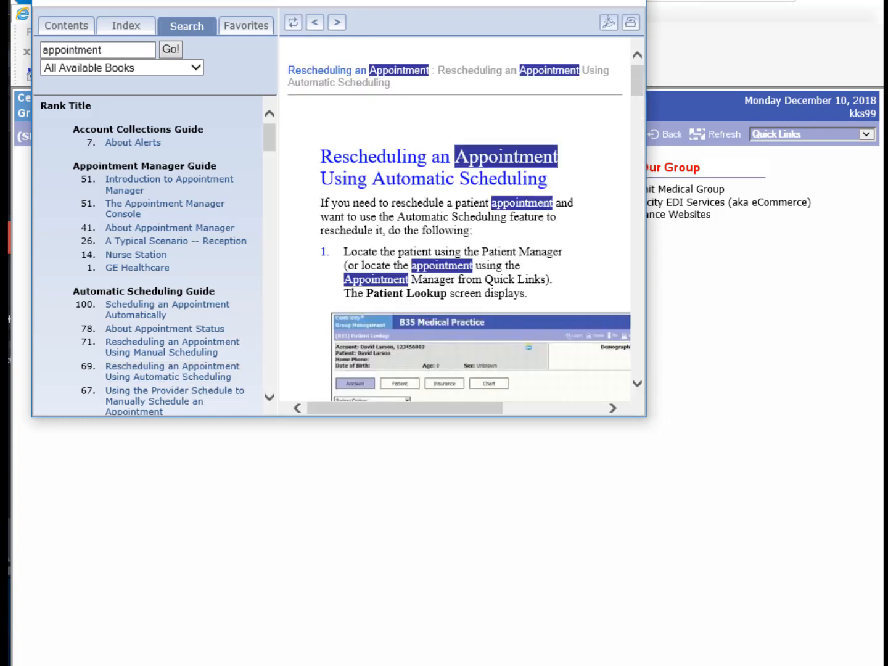
- Add the topic to the help Favorites, then close the help window
{"action": "left_click", "coordinate": [250, 30]}
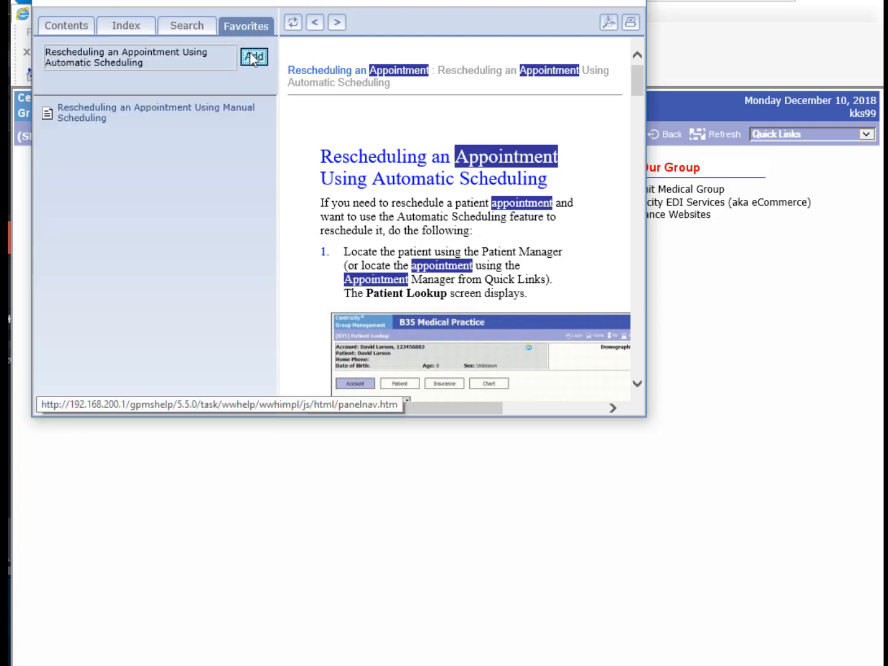
{"action": "left_click", "coordinate": [253, 57]}
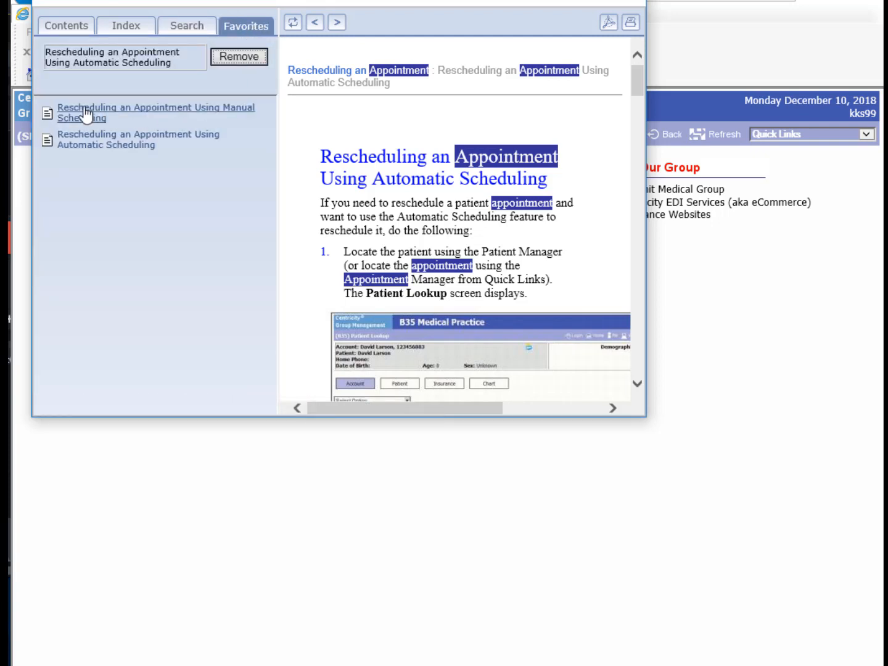
{"action": "left_click", "coordinate": [52, 142]}
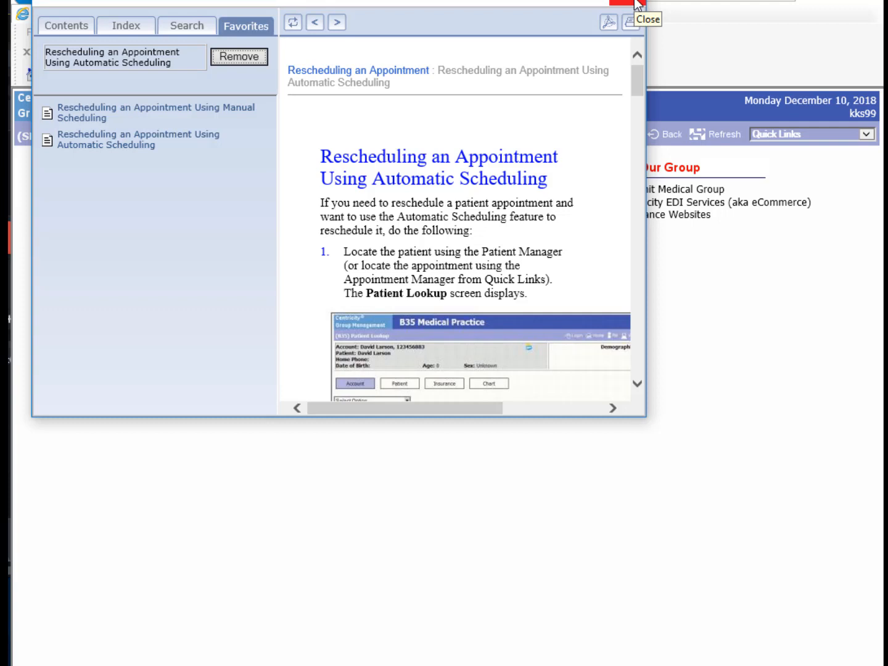
{"action": "left_click", "coordinate": [635, 3]}
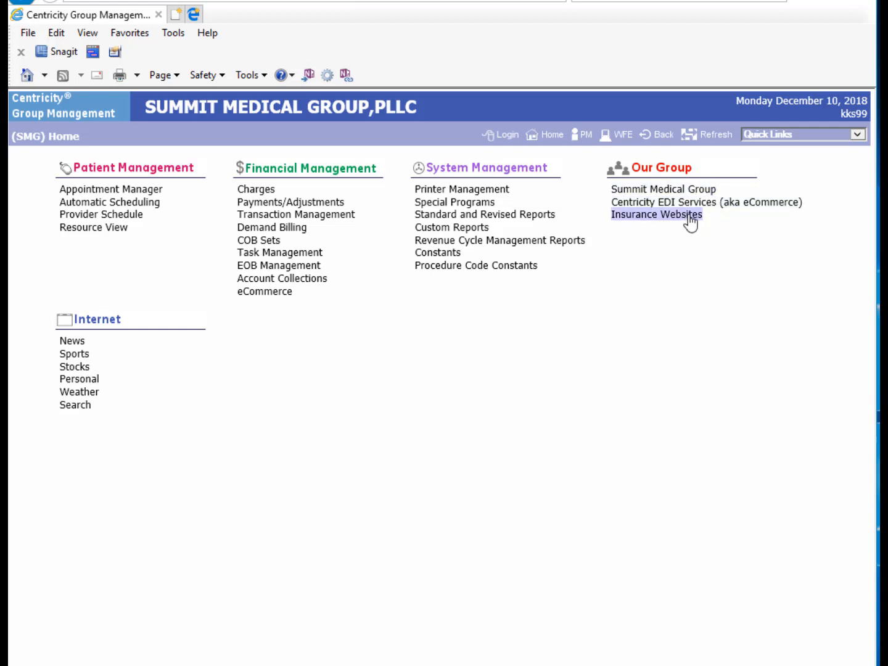
- Open Our Group to list EDI Services, Insurance Websites and Summit Medical Group links
{"action": "left_click", "coordinate": [708, 196]}
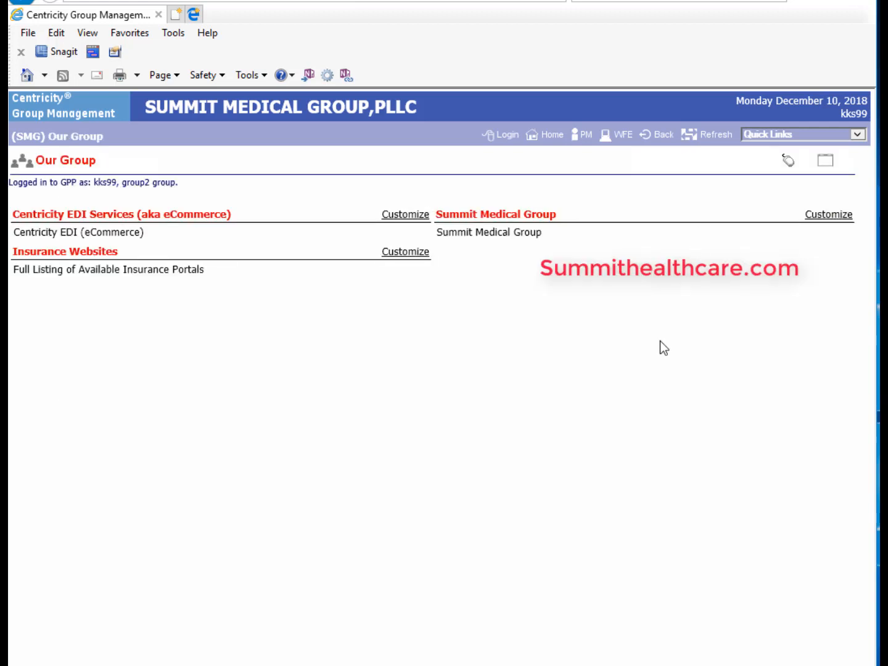
{"action": "left_click", "coordinate": [529, 236]}
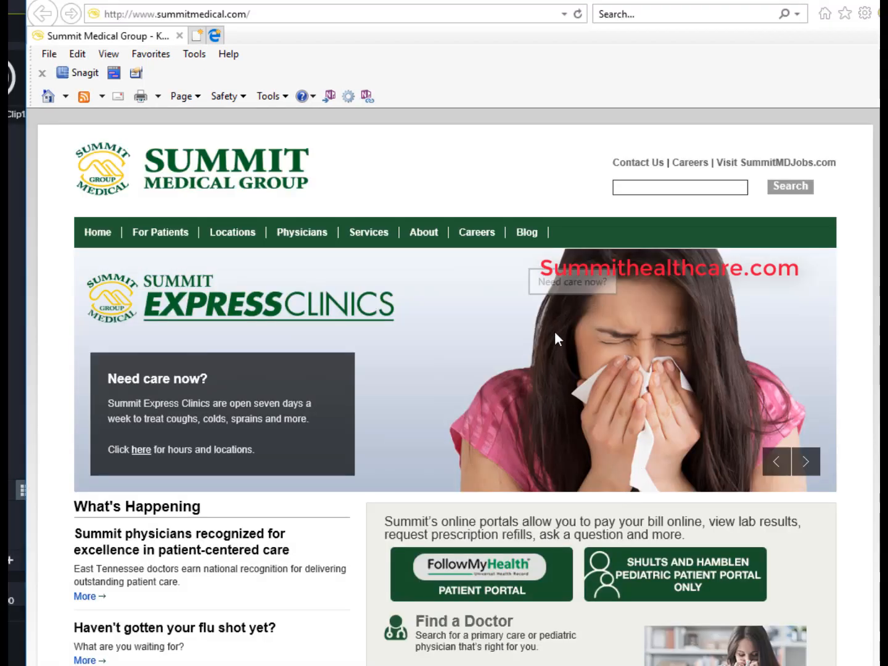
{"action": "scroll", "coordinate": [556, 336], "scroll_direction": "down", "scroll_amount": 3}
{"action": "scroll", "coordinate": [557, 339], "scroll_direction": "down", "scroll_amount": 2}
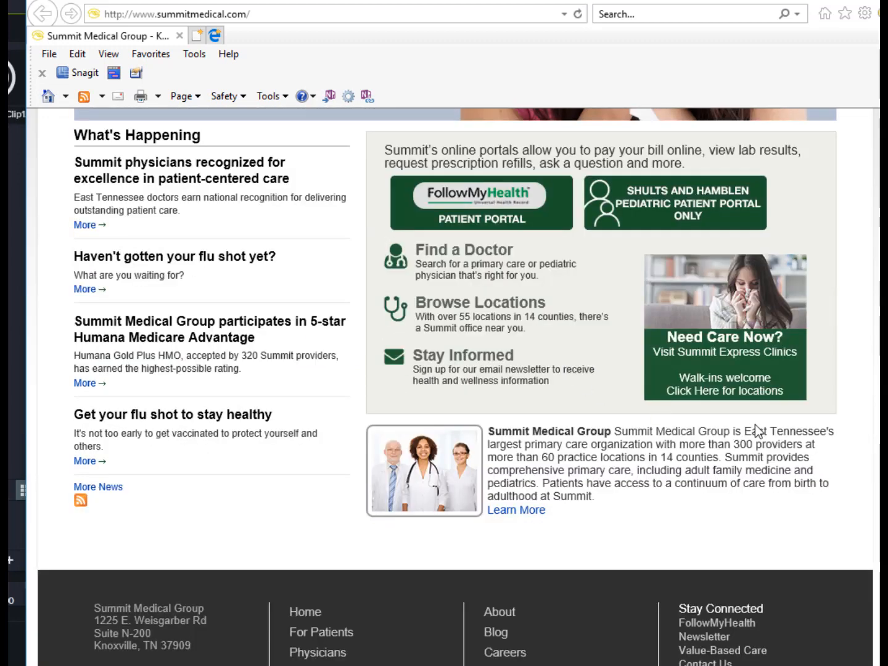
{"action": "scroll", "coordinate": [848, 388], "scroll_direction": "up", "scroll_amount": 1}
{"action": "scroll", "coordinate": [834, 393], "scroll_direction": "up", "scroll_amount": 5}
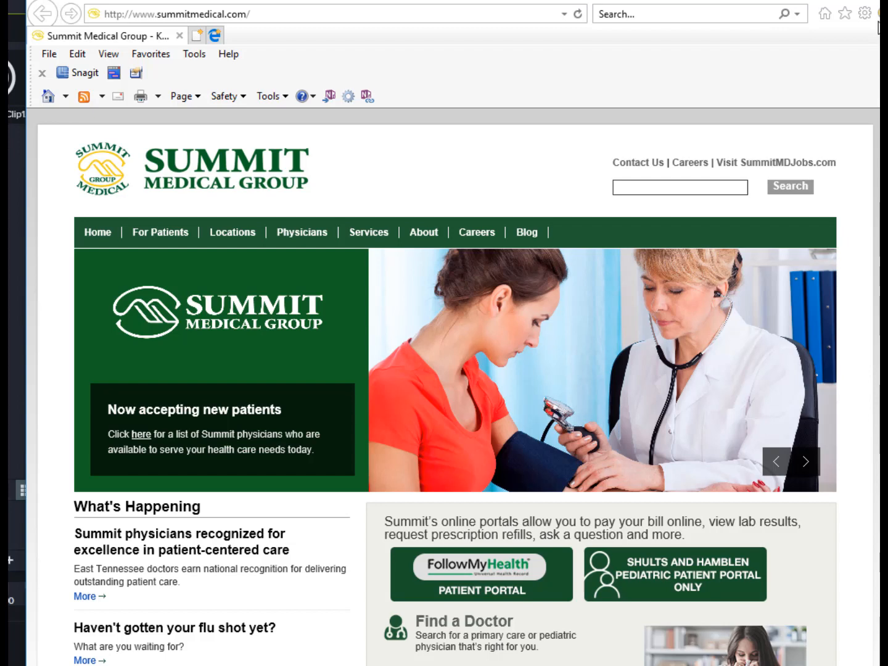
{"action": "left_click", "coordinate": [870, 3]}
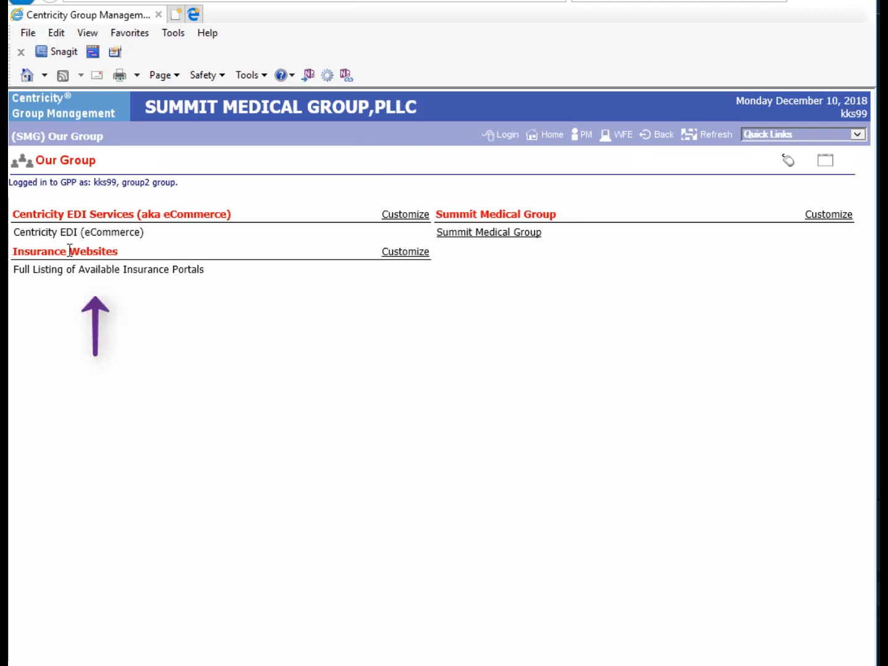
- Open the Full Listing of Available Insurance Portals page and scroll through it
{"action": "left_click", "coordinate": [175, 272]}
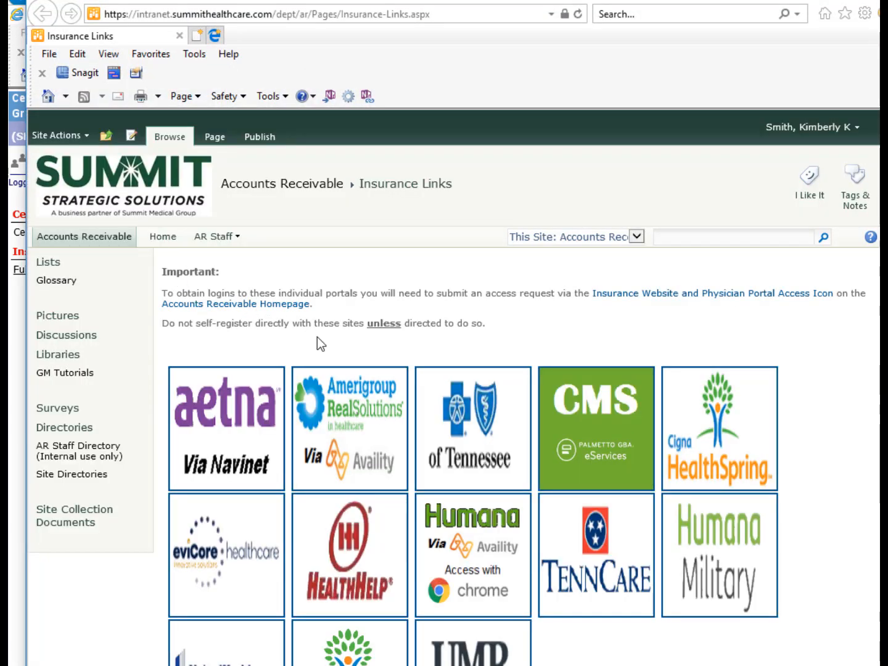
{"action": "scroll", "coordinate": [581, 347], "scroll_direction": "down", "scroll_amount": 1}
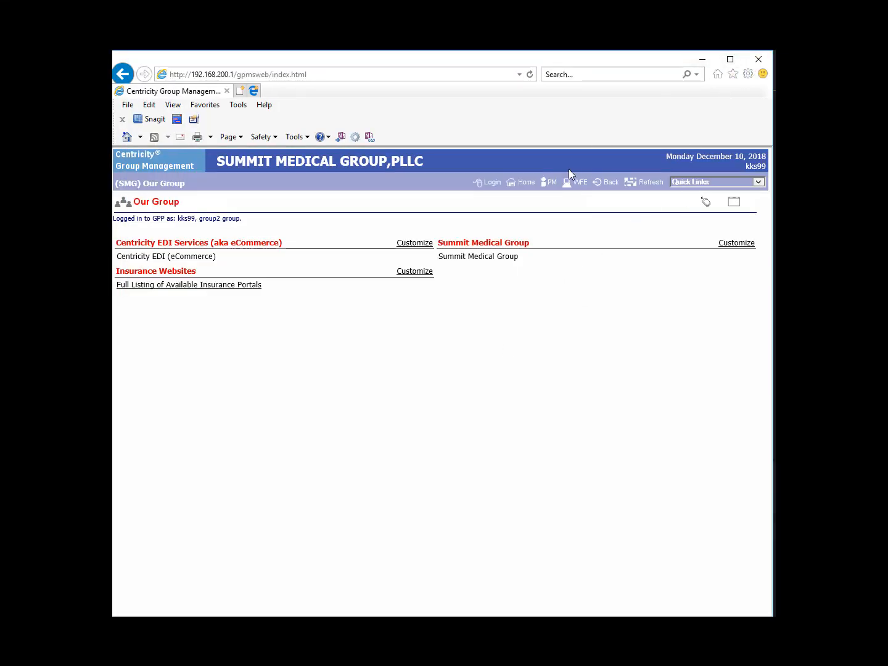
- Return to the SMG Home page via the Home link in the header
{"action": "left_click", "coordinate": [525, 185]}
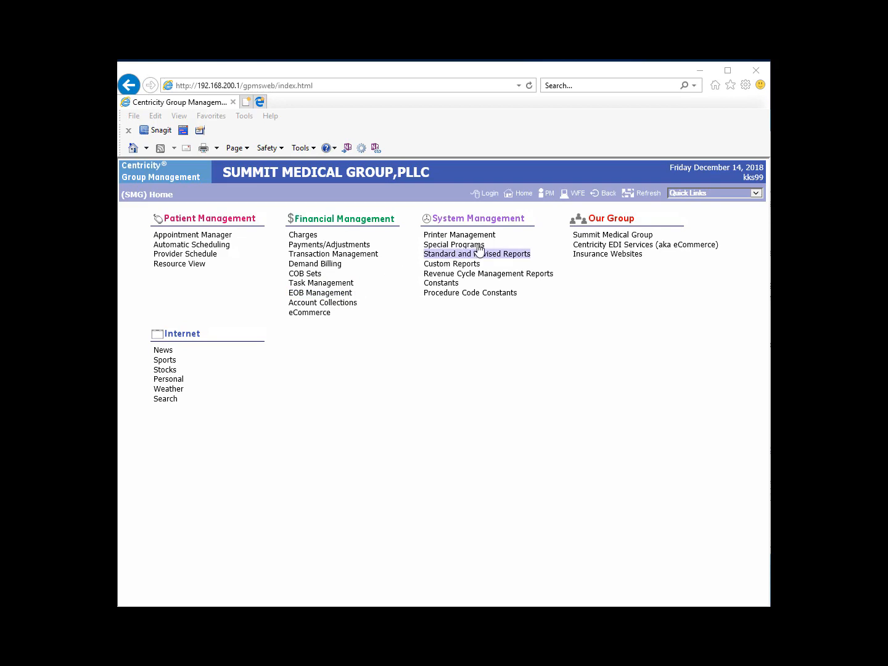
- Open the PM Name Search form and glance at the Recent Patients list
{"action": "left_click", "coordinate": [549, 194]}
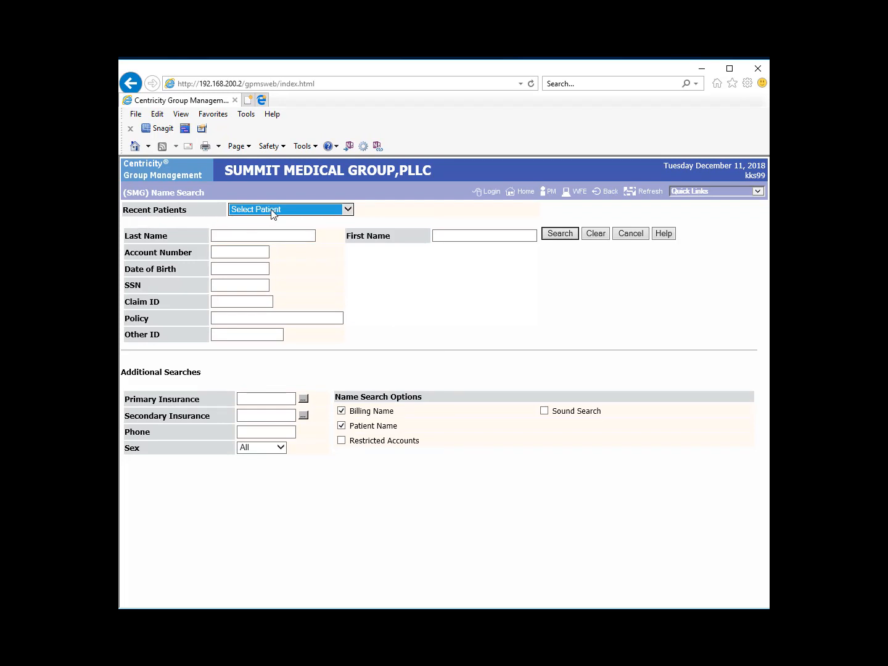
{"action": "left_click", "coordinate": [348, 211]}
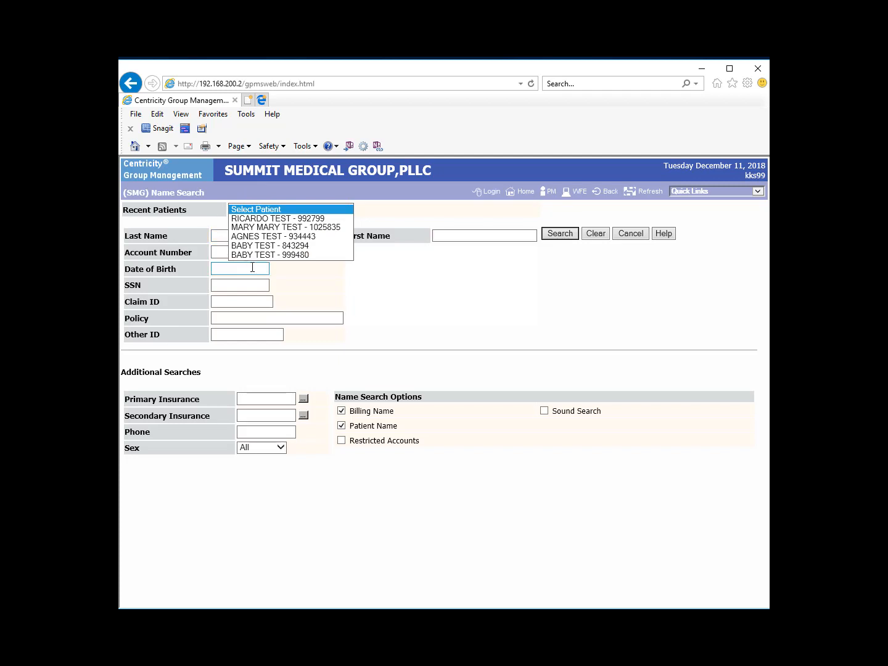
{"action": "left_click", "coordinate": [340, 208]}
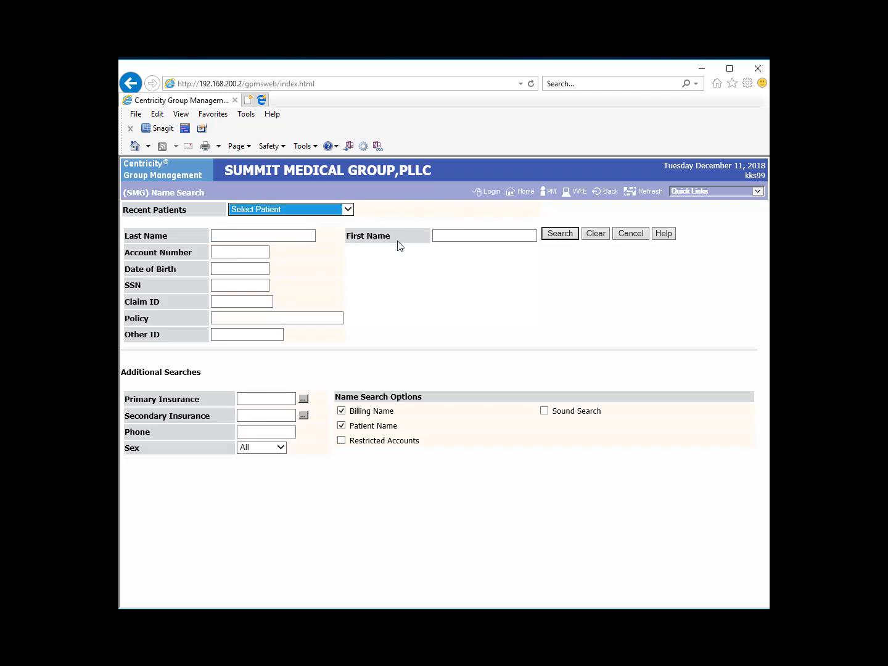
{"action": "left_click", "coordinate": [458, 238]}
{"action": "left_click", "coordinate": [262, 289]}
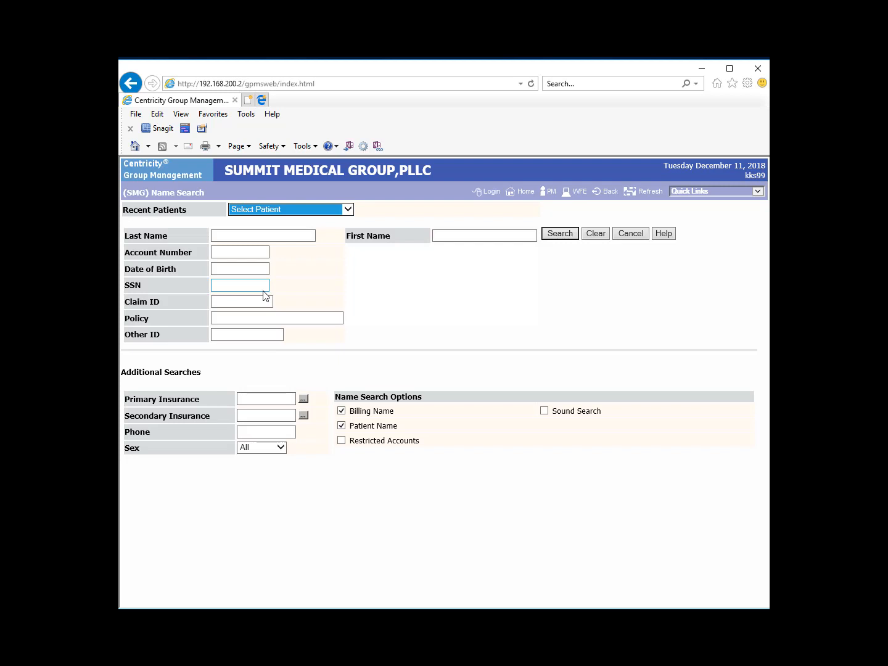
{"action": "left_click", "coordinate": [293, 321]}
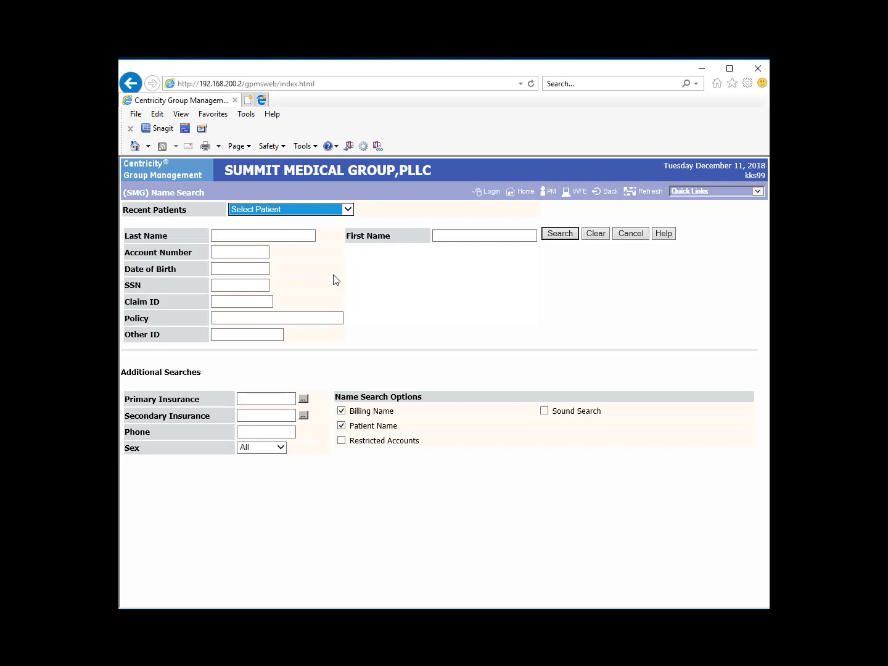
{"action": "left_click", "coordinate": [212, 301]}
{"action": "left_click", "coordinate": [221, 286]}
{"action": "left_click", "coordinate": [223, 284]}
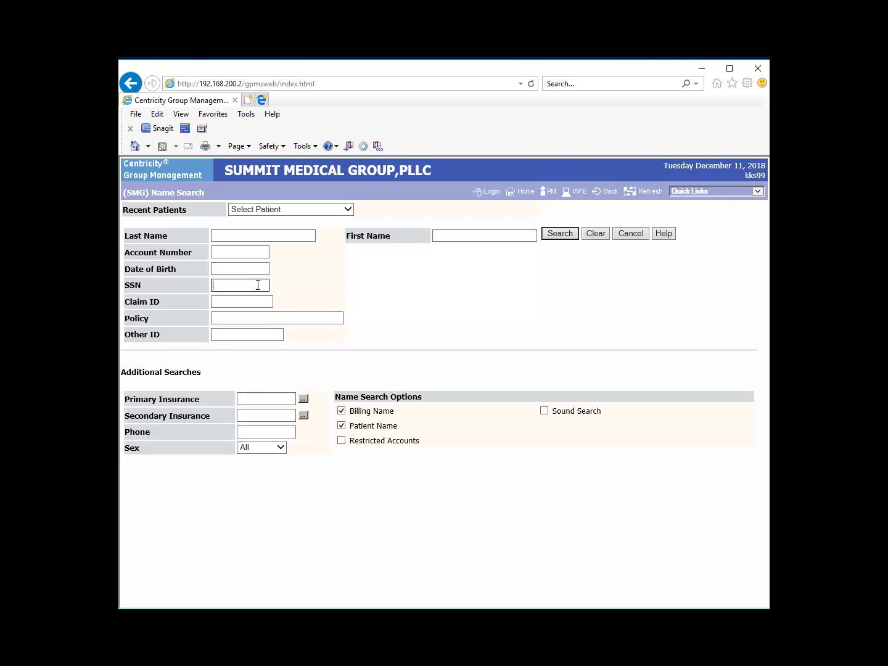
- Search patients by a partial SSN and step back to the previous results page
{"action": "type", "text": "1111"}
{"action": "left_click", "coordinate": [562, 234]}
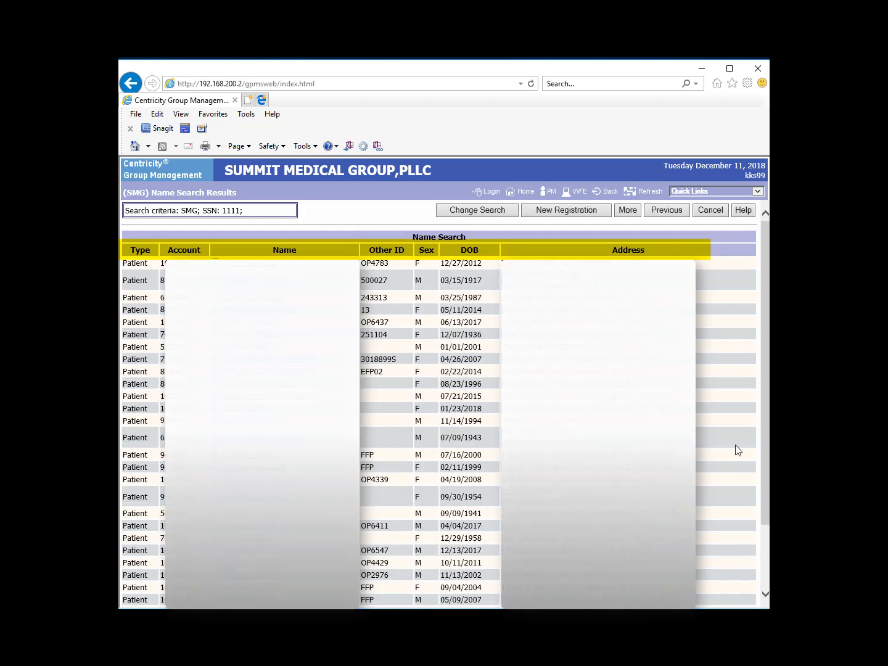
{"action": "left_click", "coordinate": [666, 212]}
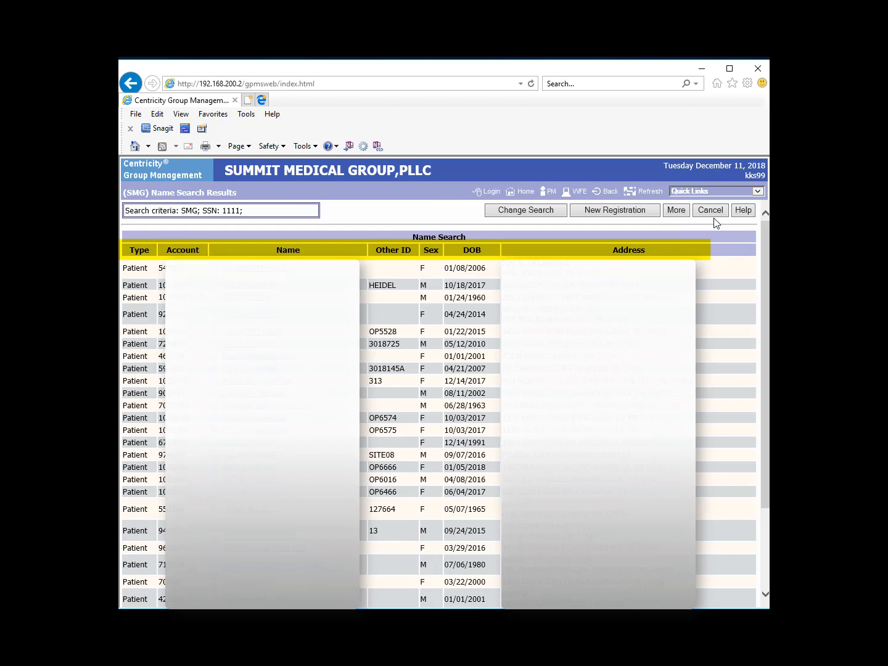
- Refine the patient search with last name 'test' and first name 'baby'
{"action": "left_click", "coordinate": [526, 213]}
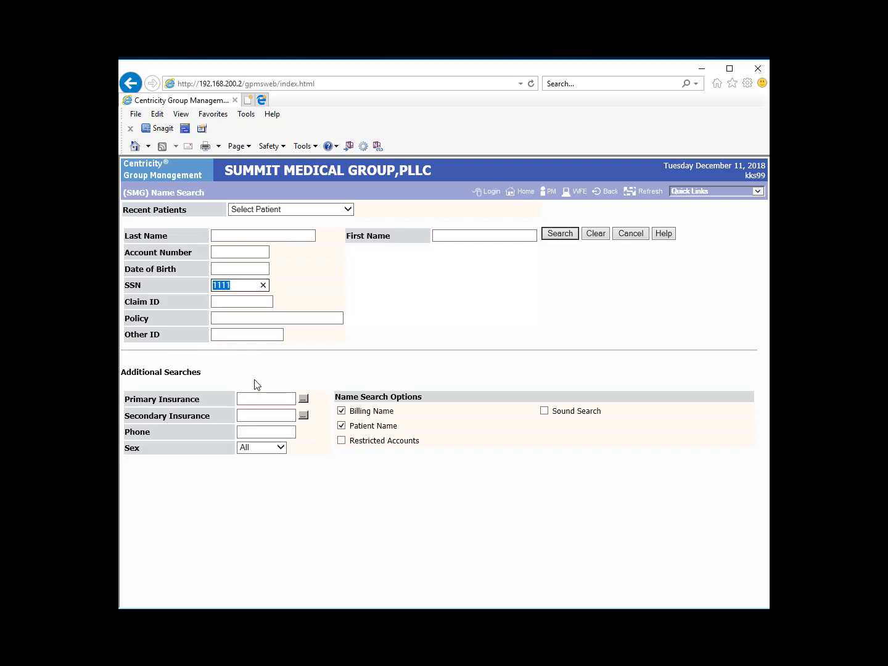
{"action": "left_click", "coordinate": [261, 235]}
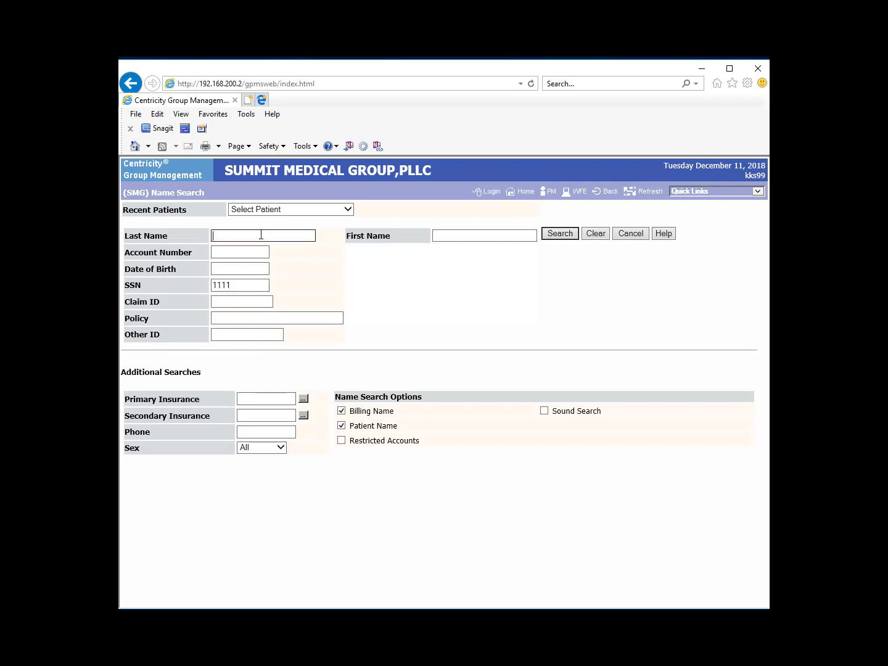
{"action": "type", "text": "test"}
{"action": "key", "text": "Tab"}
{"action": "type", "text": "baby"}
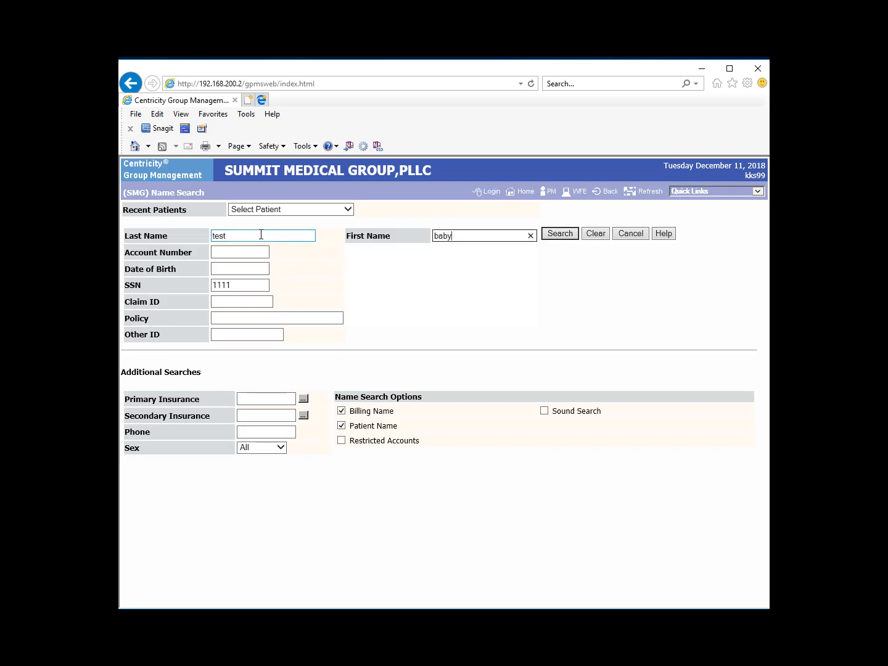
{"action": "left_click", "coordinate": [571, 234]}
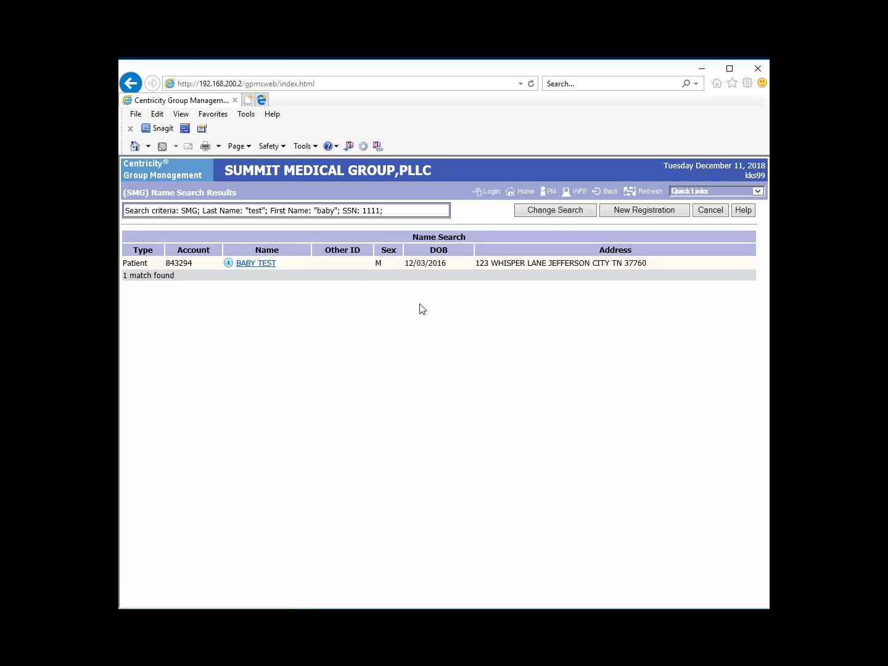
{"action": "left_click", "coordinate": [267, 266]}
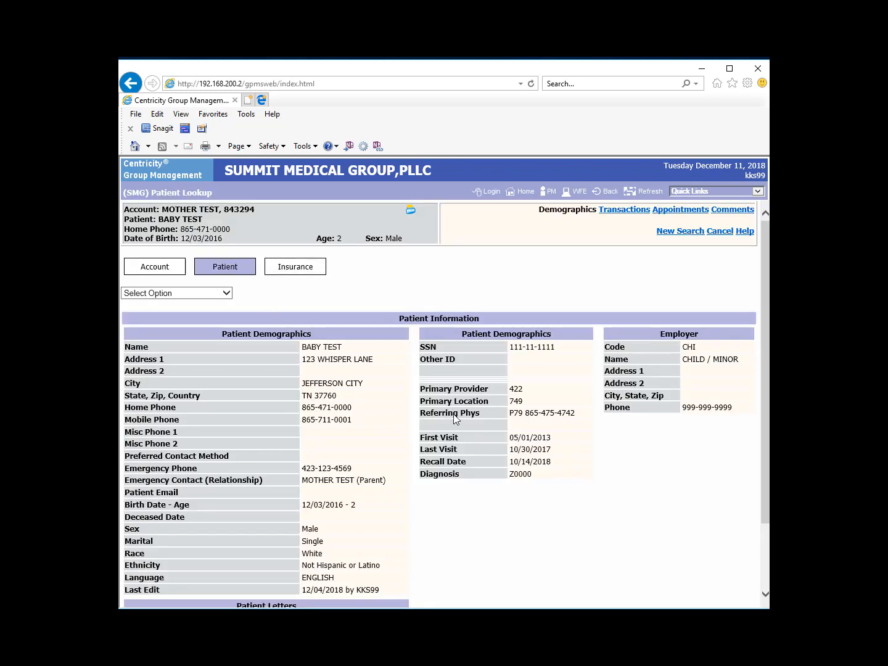
{"action": "scroll", "coordinate": [469, 523], "scroll_direction": "down", "scroll_amount": 2}
{"action": "scroll", "coordinate": [469, 523], "scroll_direction": "up", "scroll_amount": 2}
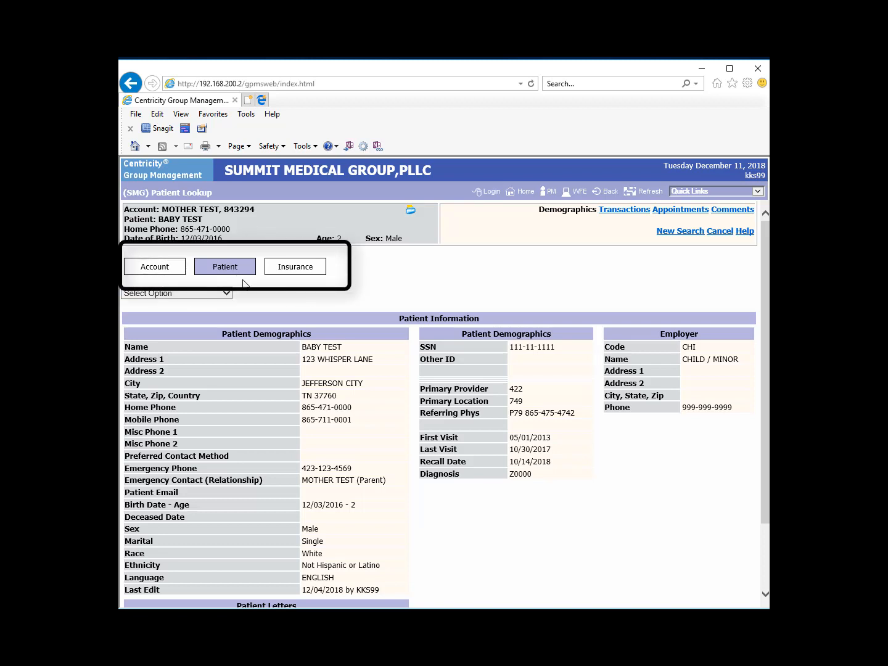
{"action": "left_click", "coordinate": [181, 275]}
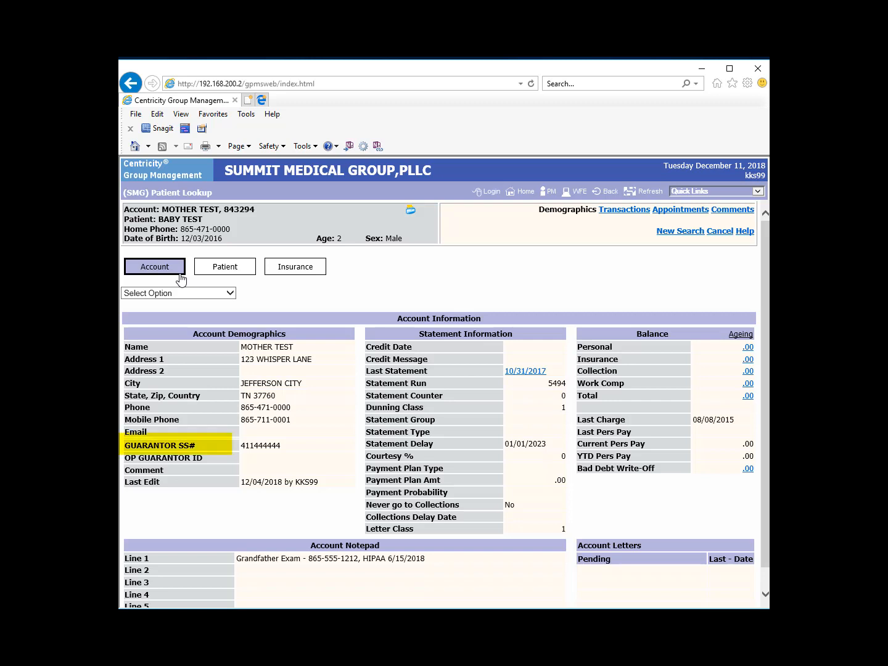
- View the patient's details, then the account's CIGNA OPEN ACCESS insurance coverage
{"action": "left_click", "coordinate": [244, 277]}
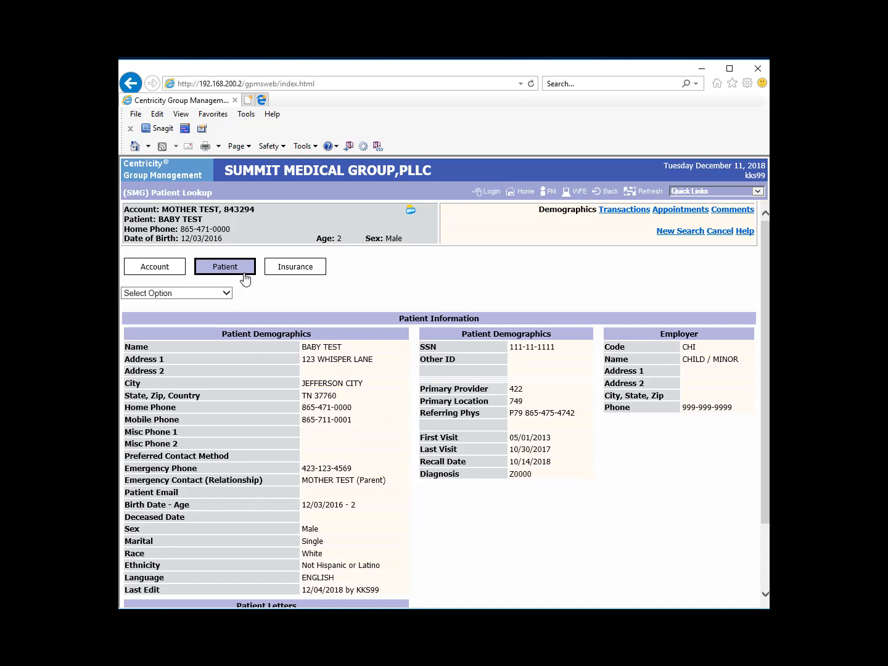
{"action": "left_click", "coordinate": [320, 274]}
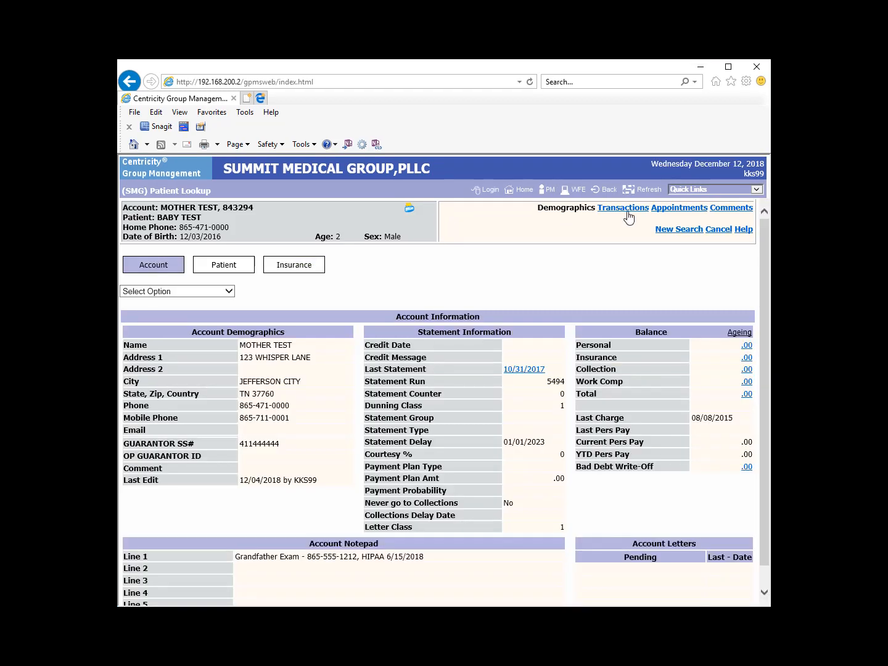
- Open the Transactions Search form for the test account
{"action": "left_click", "coordinate": [625, 210]}
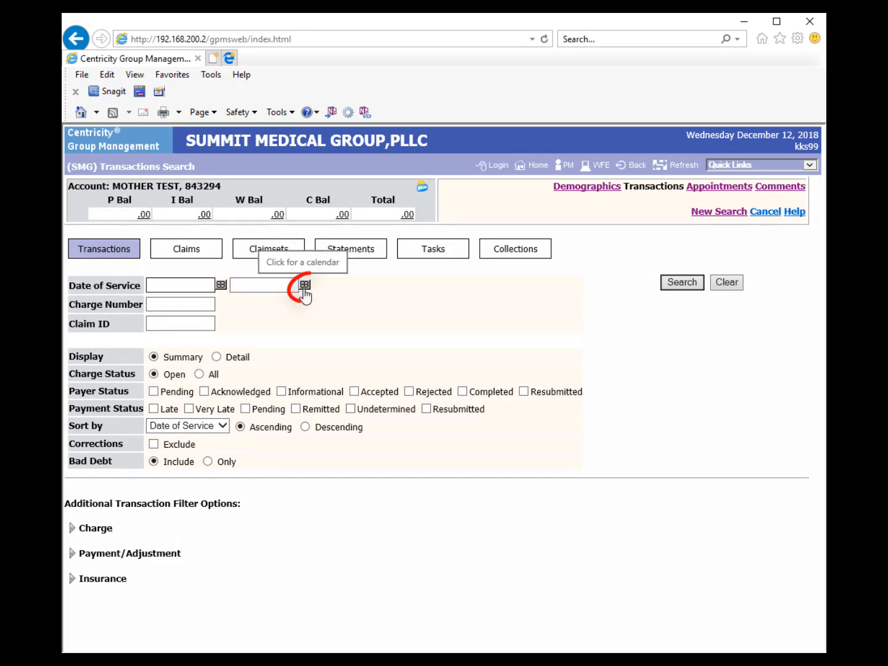
{"action": "left_click", "coordinate": [304, 285]}
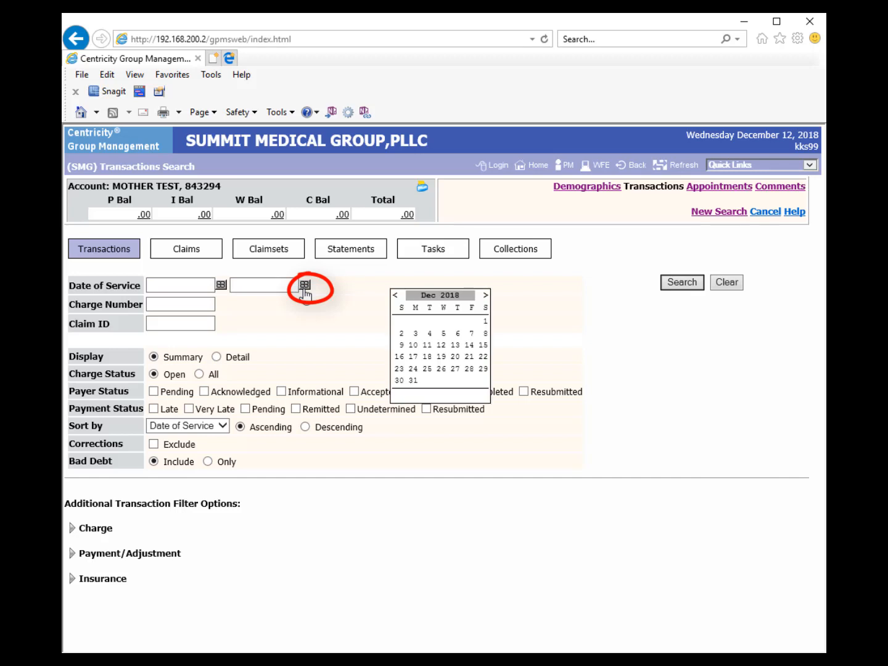
{"action": "left_click", "coordinate": [395, 297]}
{"action": "left_click", "coordinate": [396, 296]}
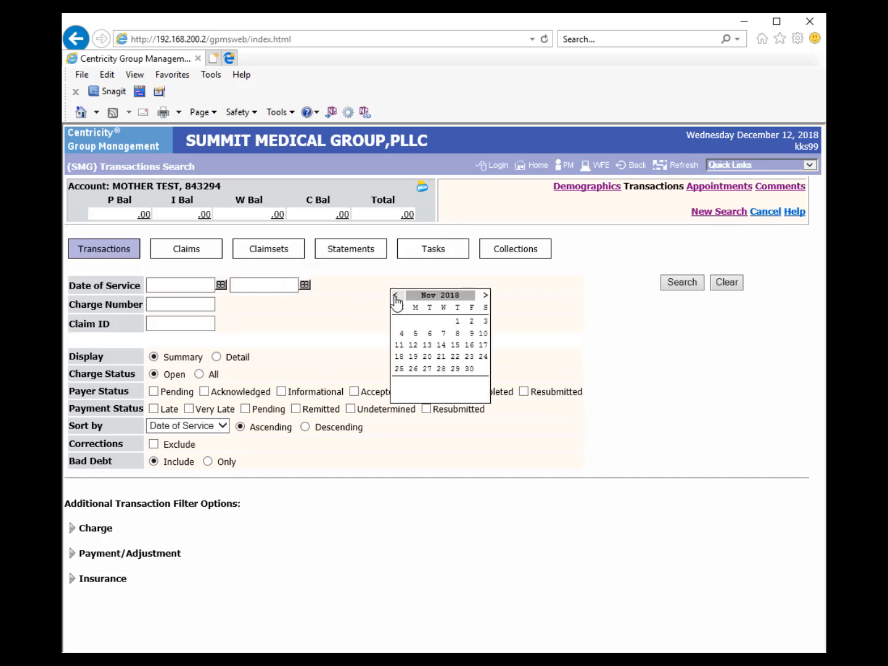
{"action": "left_click", "coordinate": [485, 296]}
{"action": "left_click", "coordinate": [485, 296]}
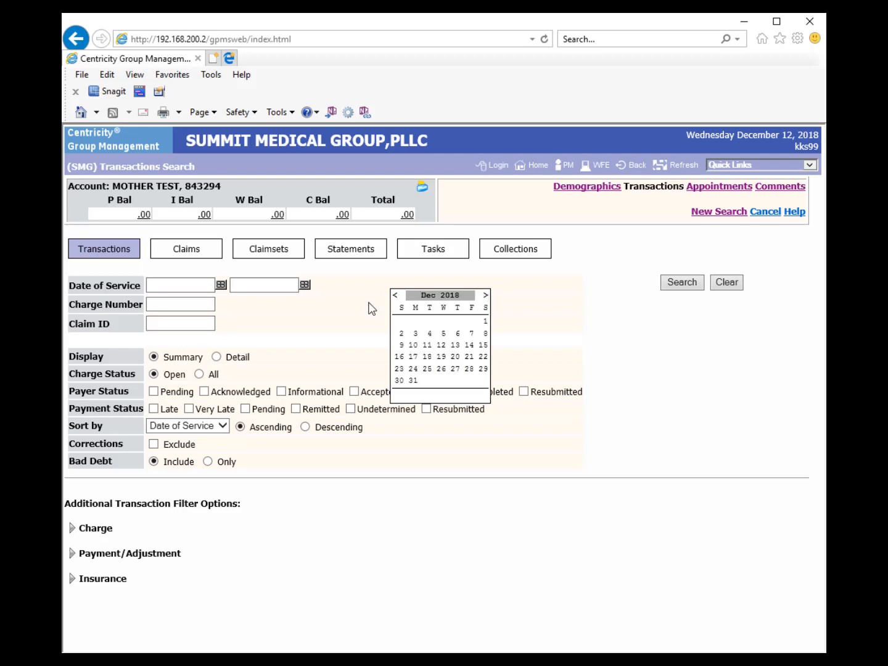
{"action": "left_click", "coordinate": [341, 295]}
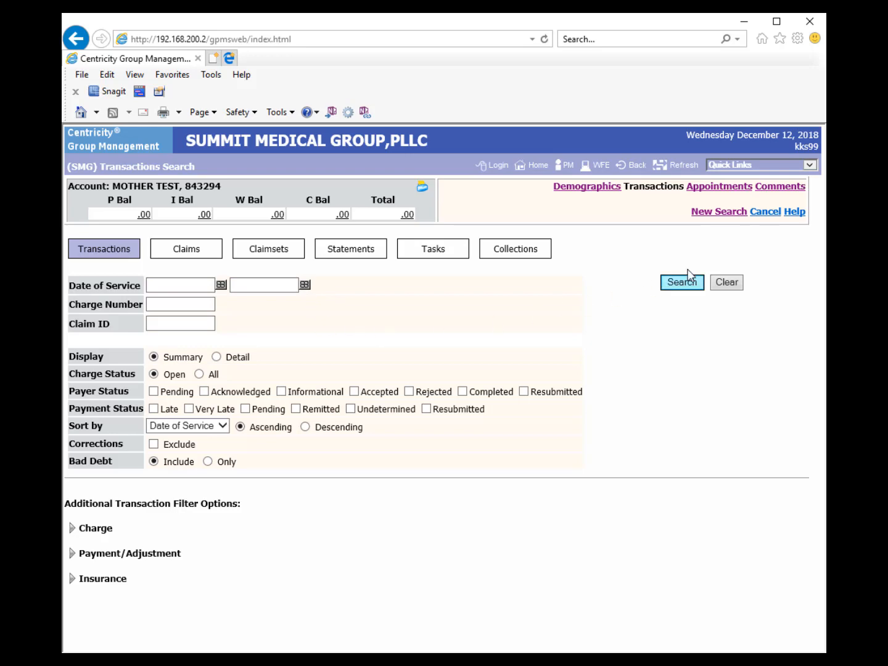
- Open Transactions Search help and move its window beside the form
{"action": "left_click", "coordinate": [795, 212]}
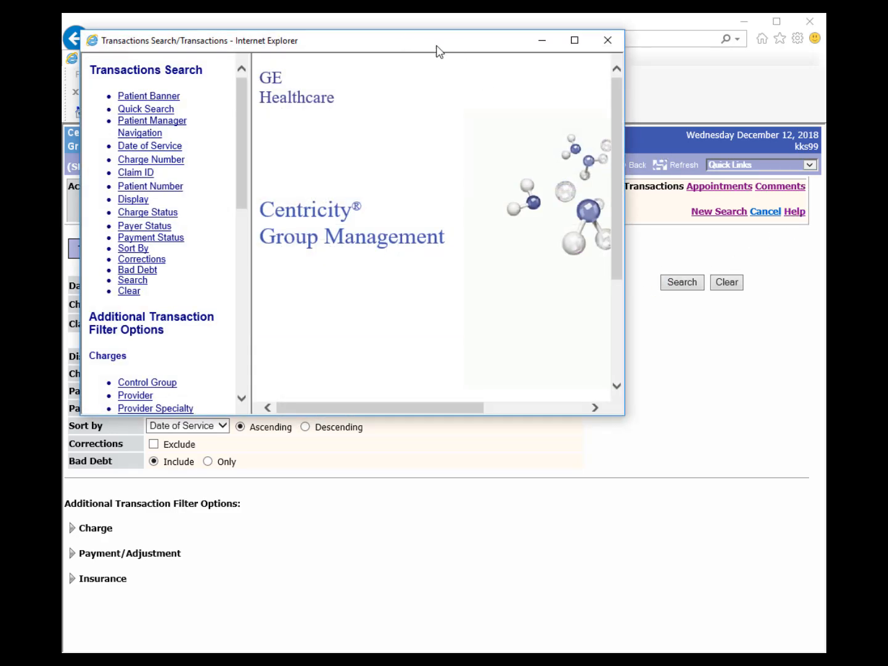
{"action": "left_click_drag", "start_coordinate": [436, 45], "coordinate": [601, 117]}
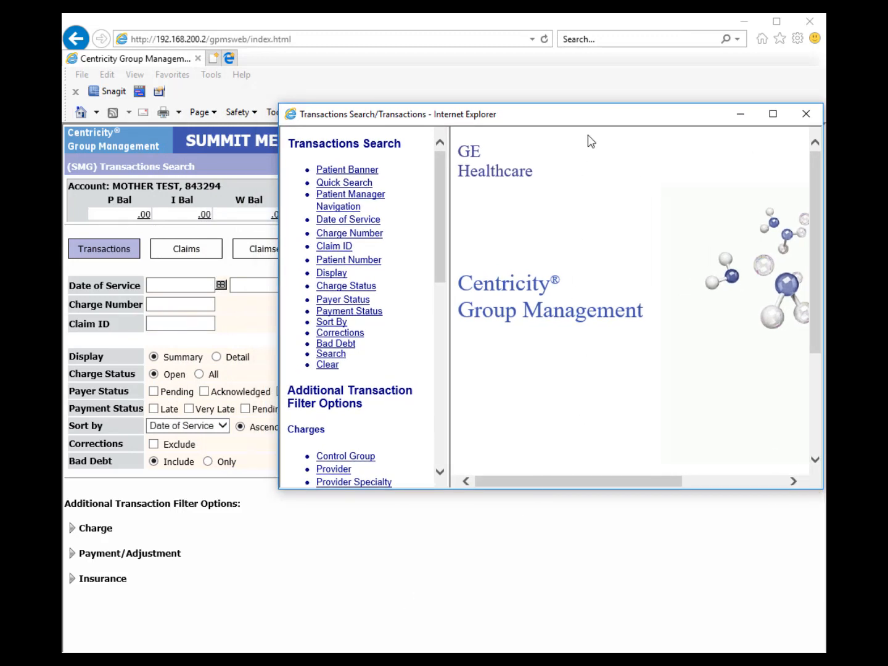
{"action": "left_click_drag", "start_coordinate": [601, 117], "coordinate": [590, 237]}
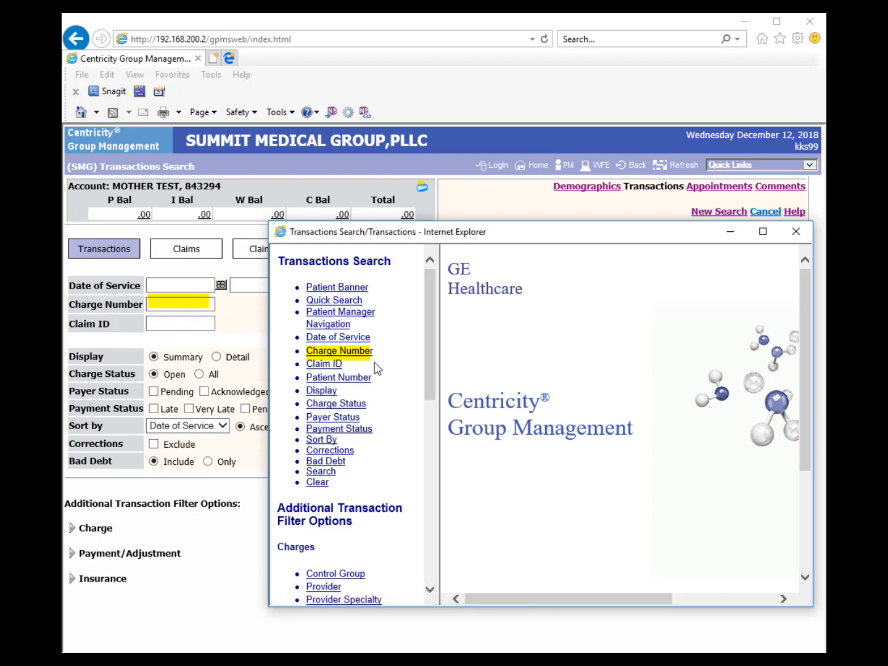
- Review the Date of Service shortcuts in help, then close the help window
{"action": "left_click", "coordinate": [363, 342]}
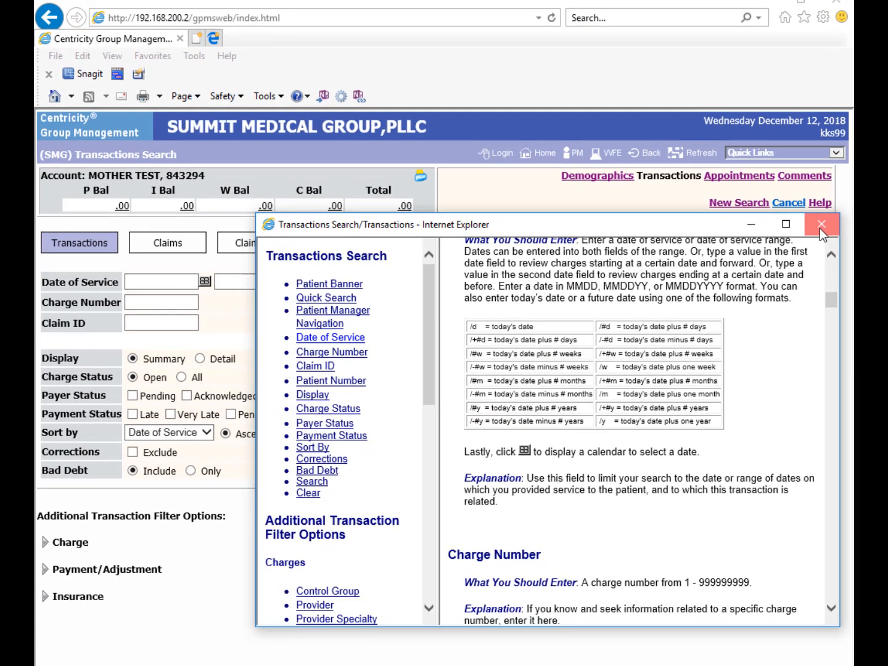
{"action": "left_click", "coordinate": [819, 228]}
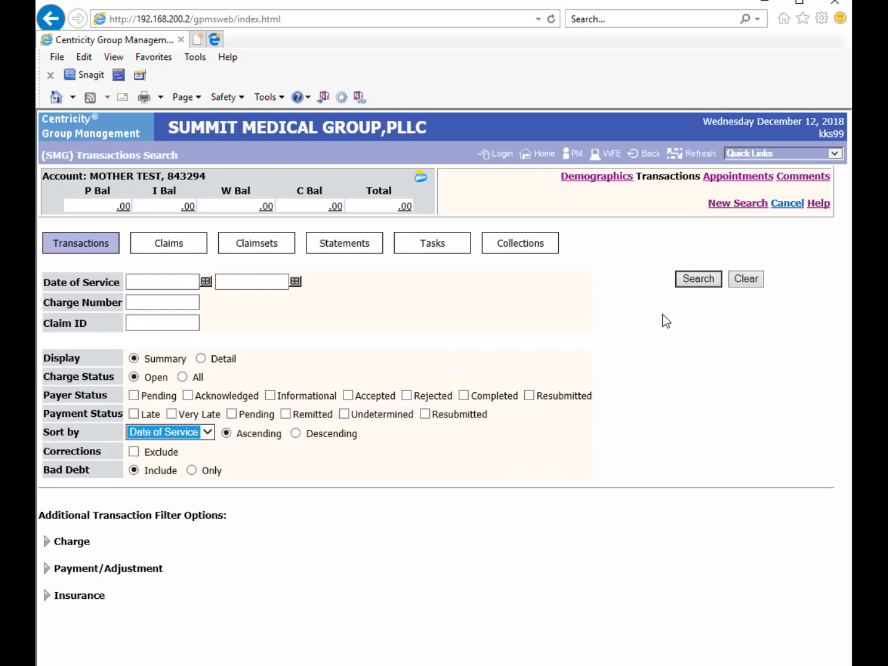
- Run the transaction search with default filters, returning no matches
{"action": "left_click", "coordinate": [683, 283]}
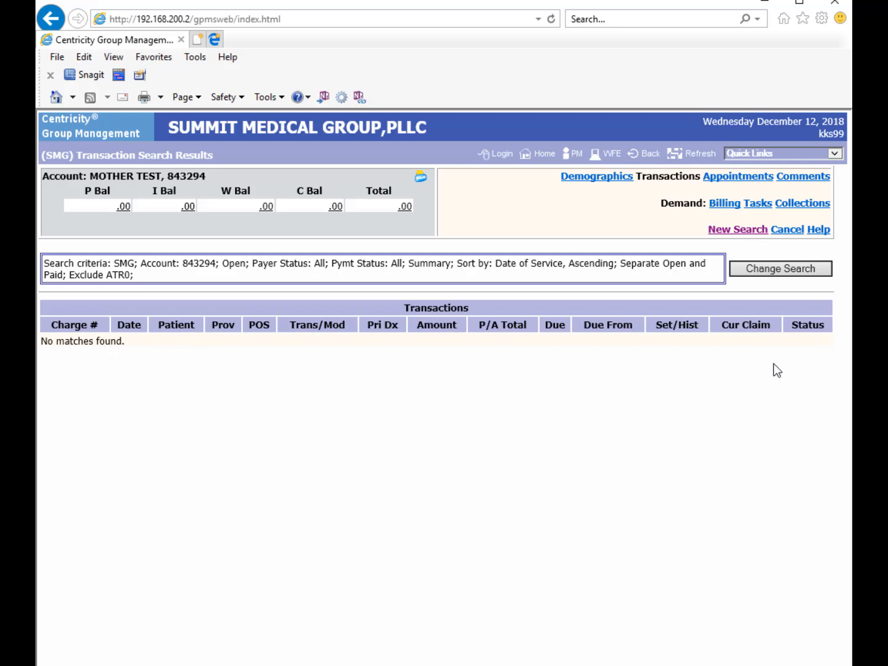
- Rerun the transaction search with Charge Status All, sorted descending, showing 7 matches
{"action": "left_click", "coordinate": [748, 275]}
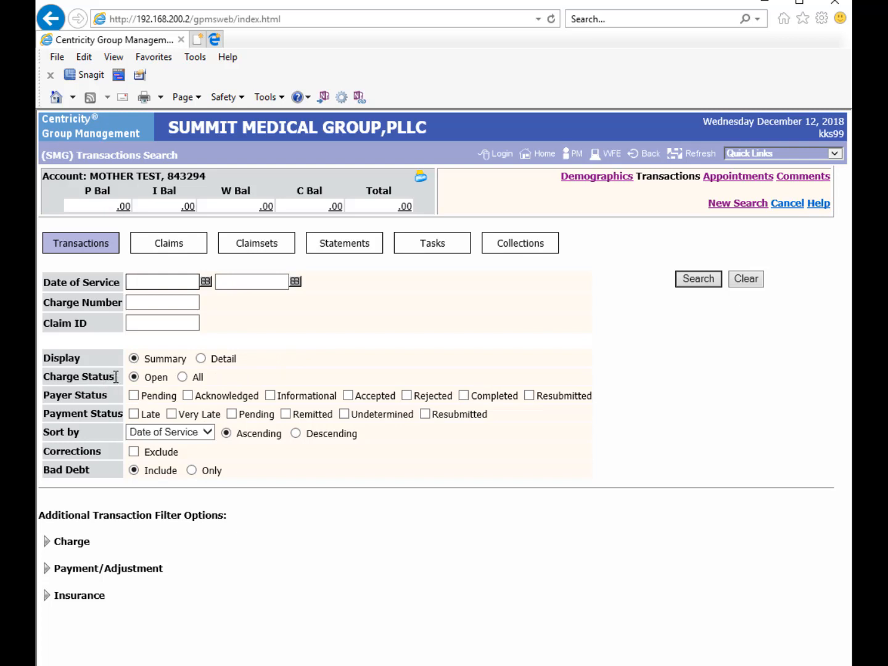
{"action": "left_click", "coordinate": [182, 377]}
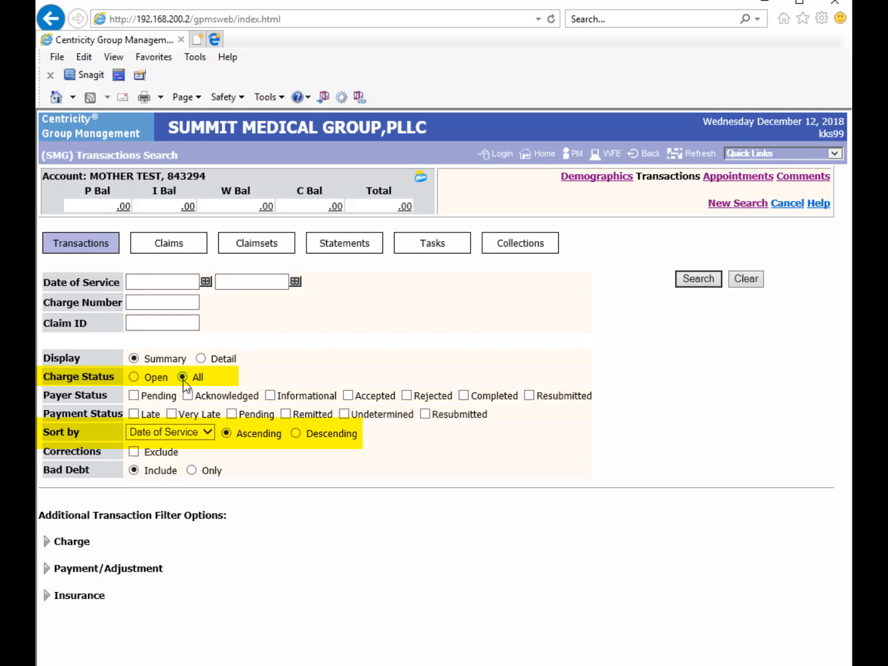
{"action": "left_click", "coordinate": [296, 435]}
{"action": "left_click", "coordinate": [696, 281]}
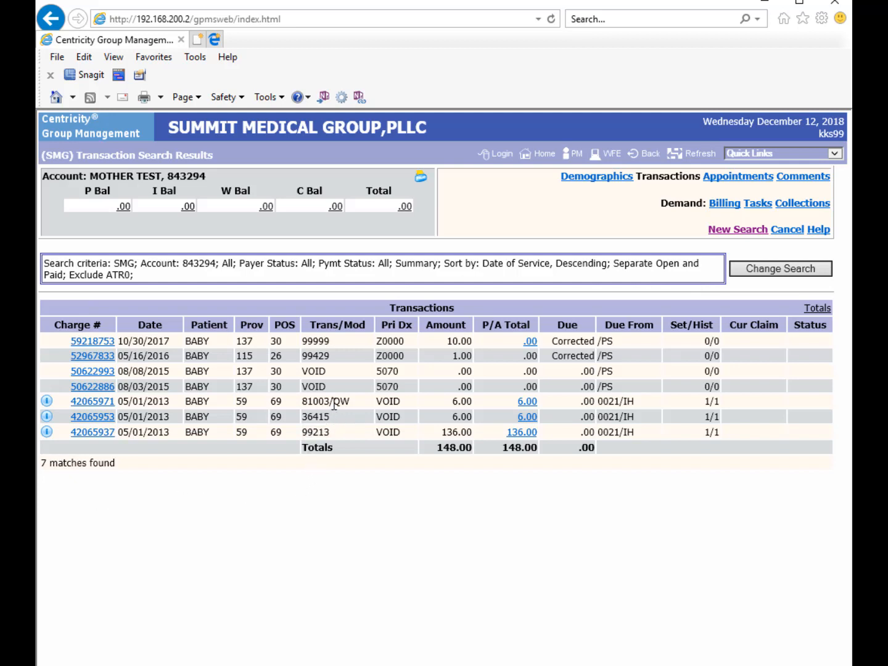
{"action": "mouse_move", "coordinate": [320, 402]}
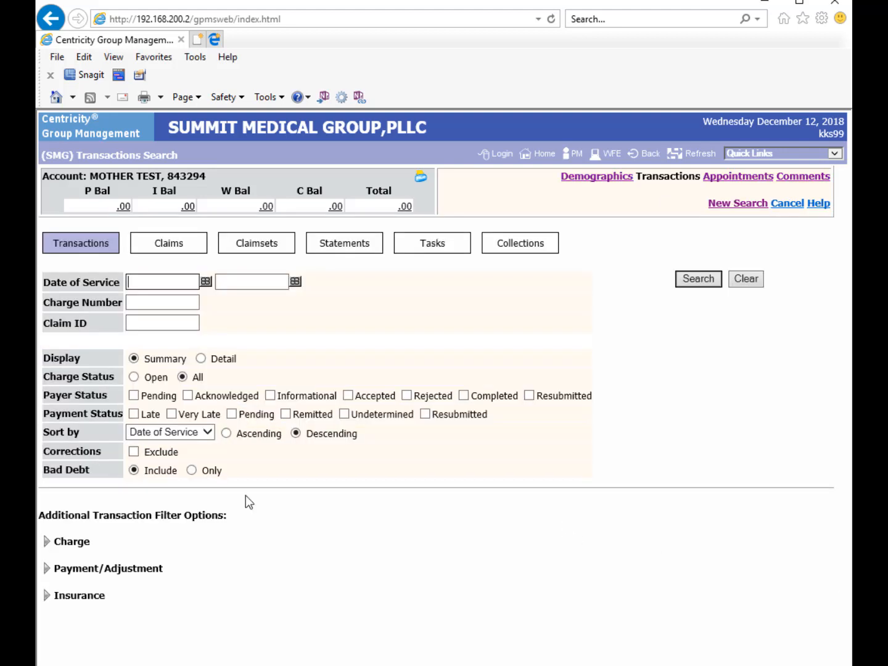
- Expand and collapse the Charge and Payment/Adjustment filter groups on Transactions Search
{"action": "left_click", "coordinate": [46, 568]}
{"action": "left_click", "coordinate": [48, 542]}
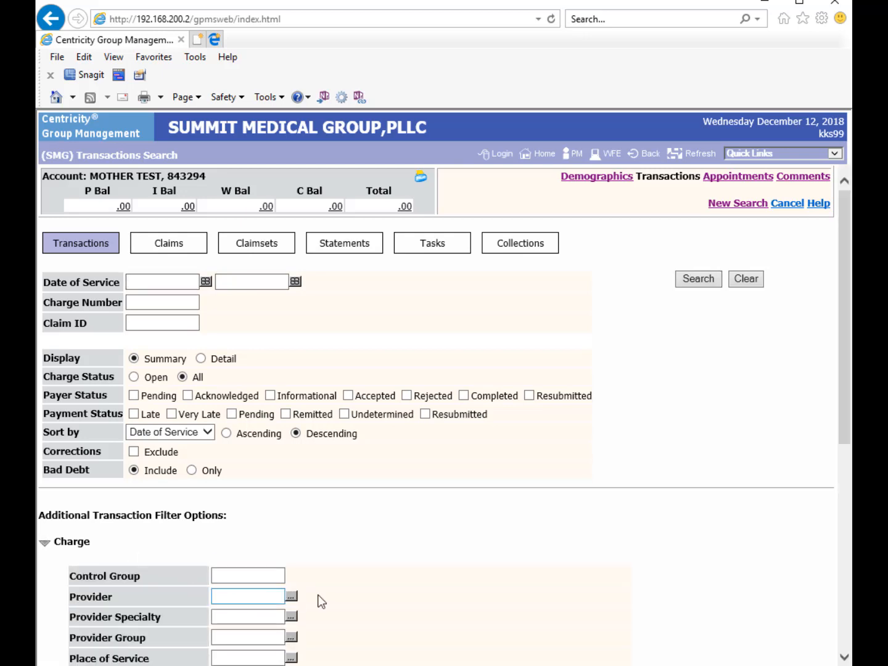
{"action": "scroll", "coordinate": [321, 601], "scroll_direction": "down", "scroll_amount": 10}
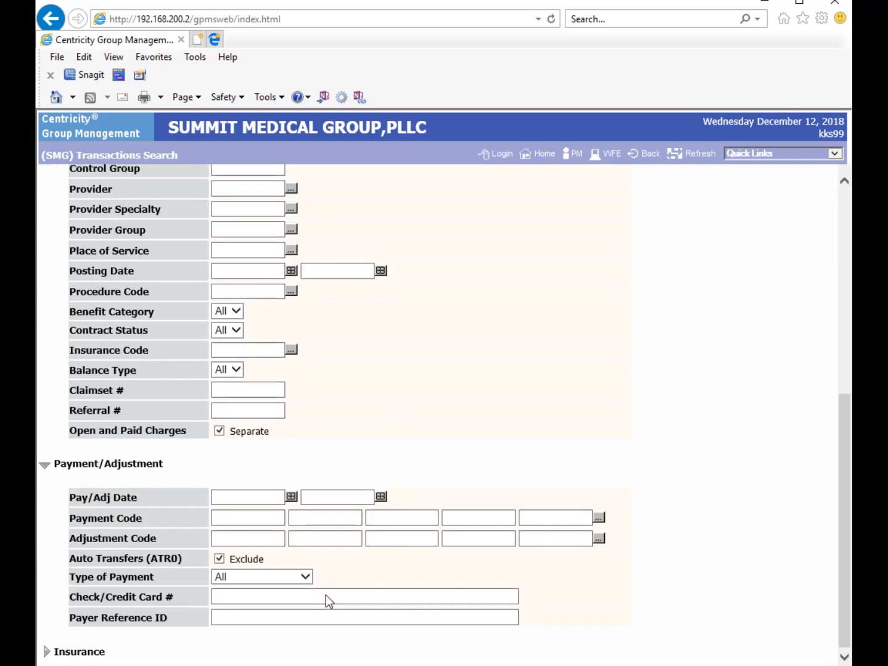
{"action": "scroll", "coordinate": [326, 601], "scroll_direction": "up", "scroll_amount": 4}
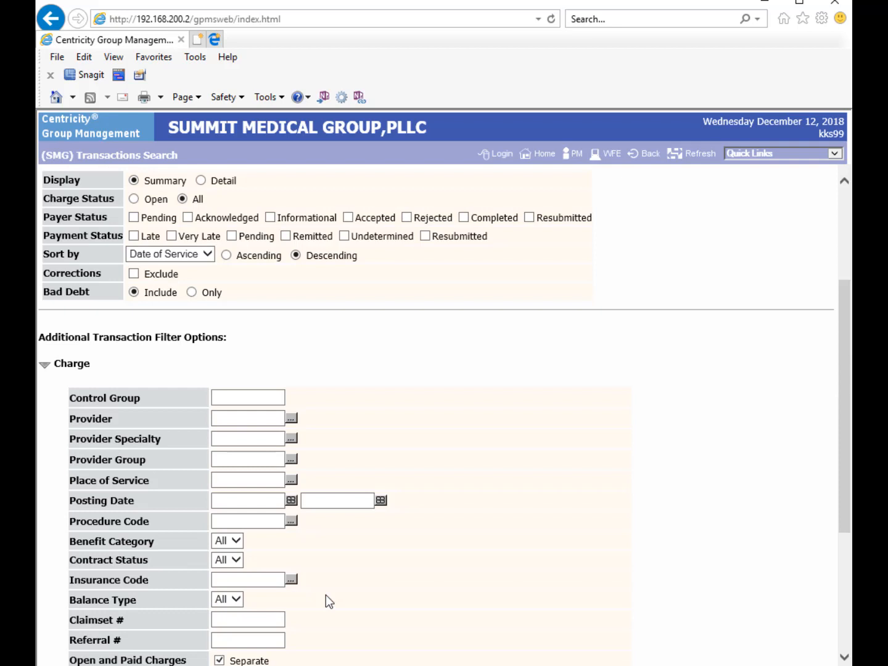
{"action": "left_click", "coordinate": [48, 366]}
{"action": "left_click", "coordinate": [46, 465]}
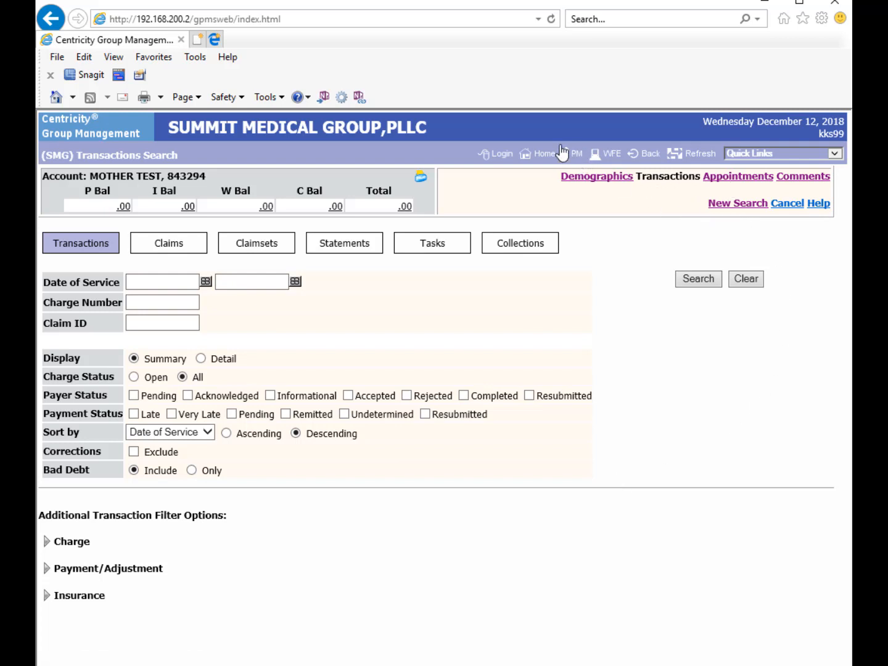
- Show the account's appointments, listing 4 canceled ones from 2016
{"action": "left_click", "coordinate": [731, 178]}
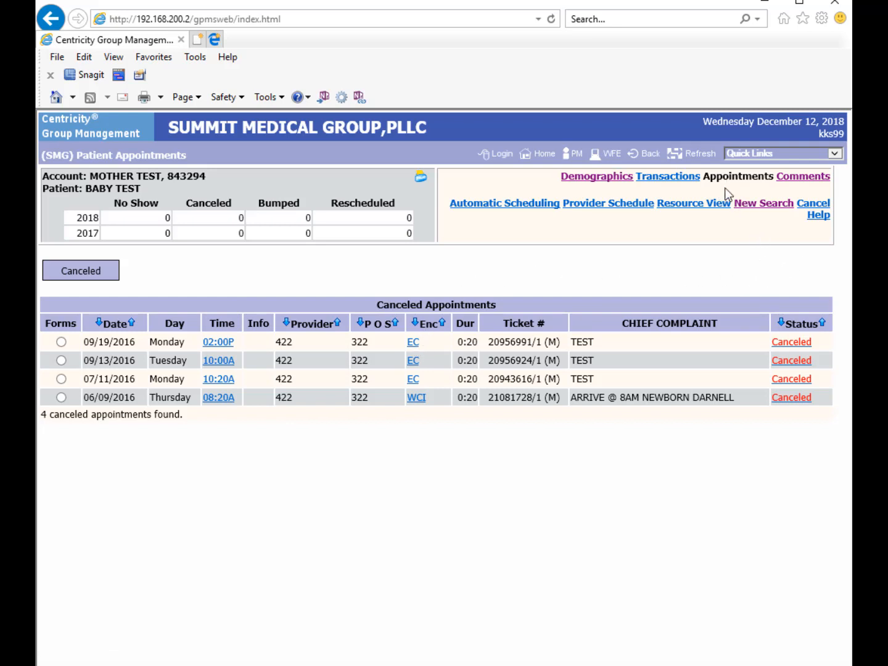
- Open the account's Comments and scroll down to the coded notes
{"action": "left_click", "coordinate": [813, 178]}
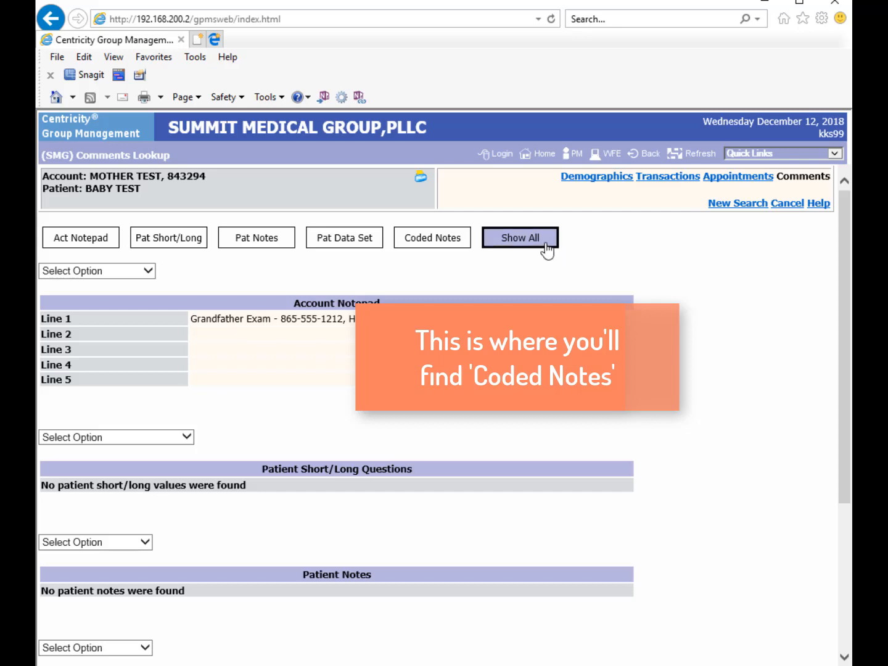
{"action": "scroll", "coordinate": [549, 248], "scroll_direction": "down", "scroll_amount": 4}
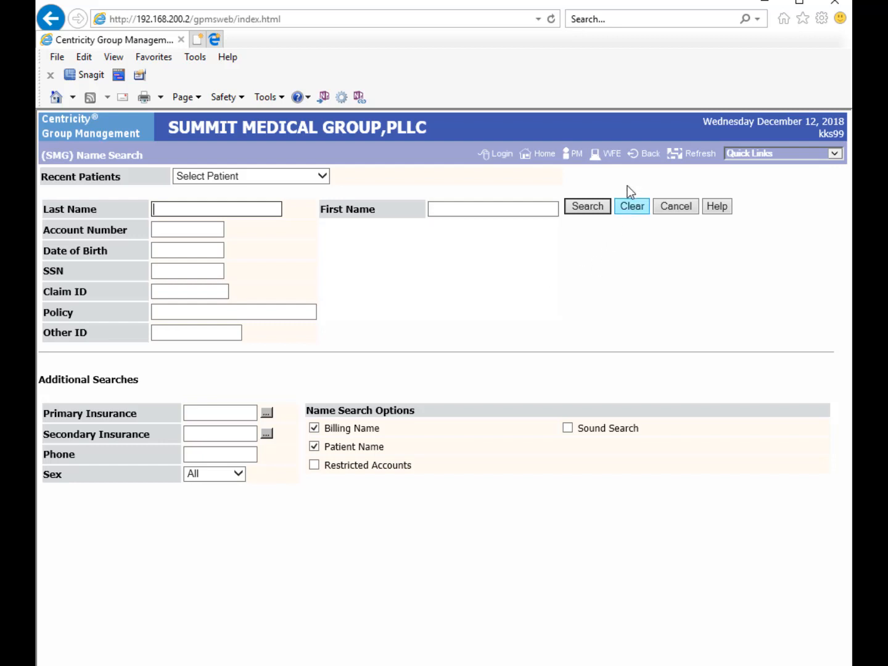
- Choose 9 = EXIT GROUP MANAGEMENT from the WFE menu to return to The Pulse
{"action": "left_click", "coordinate": [610, 158]}
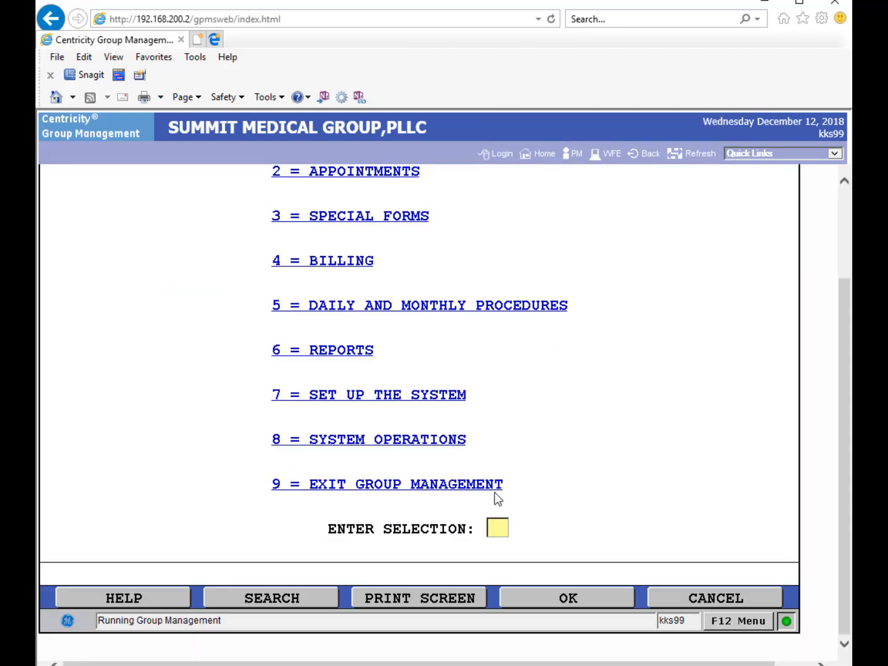
{"action": "left_click", "coordinate": [491, 487]}
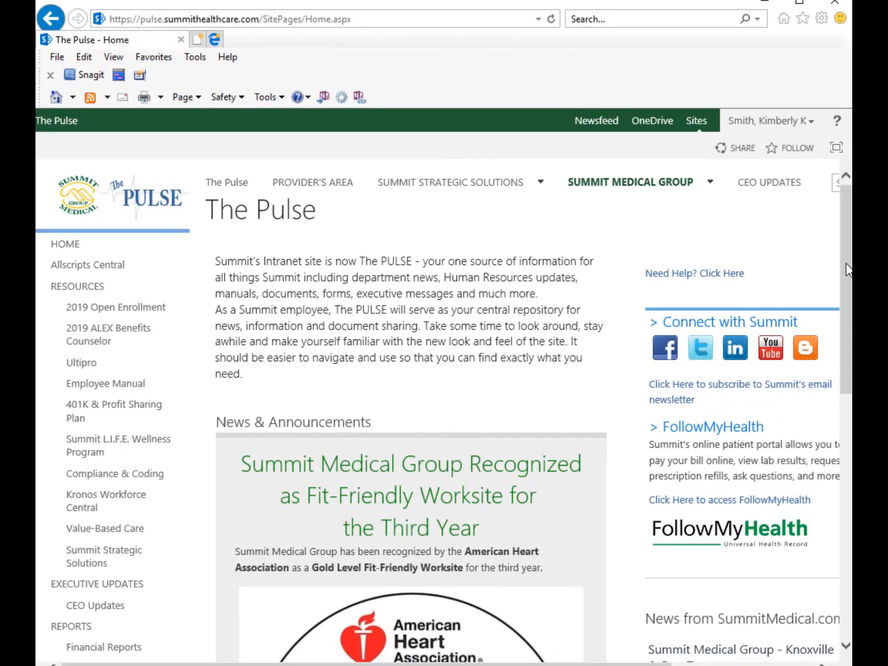
- Go to the Accounts Receivable site under SUMMIT STRATEGIC SOLUTIONS in the top navigation
{"action": "mouse_move", "coordinate": [439, 189]}
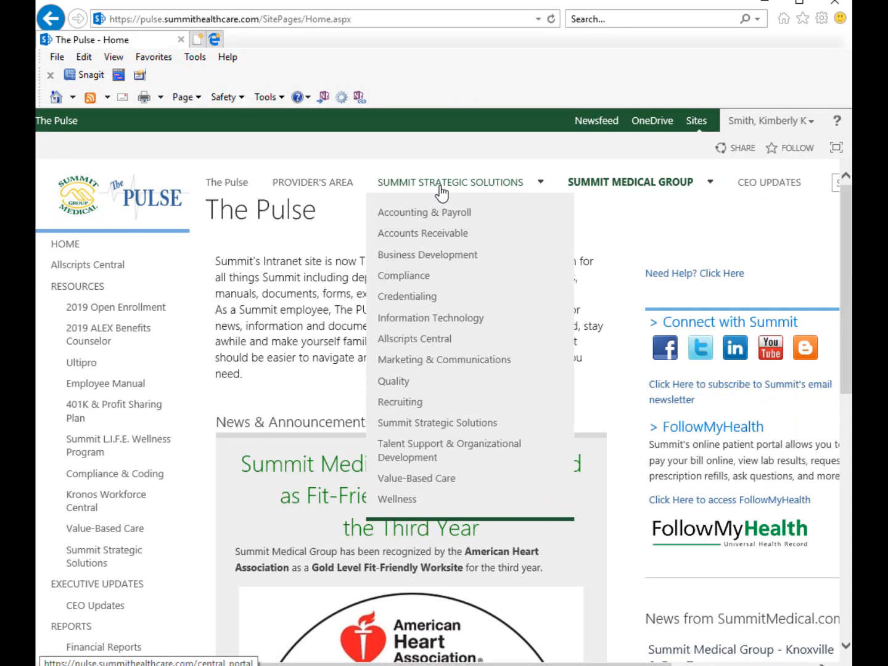
{"action": "left_click", "coordinate": [491, 237]}
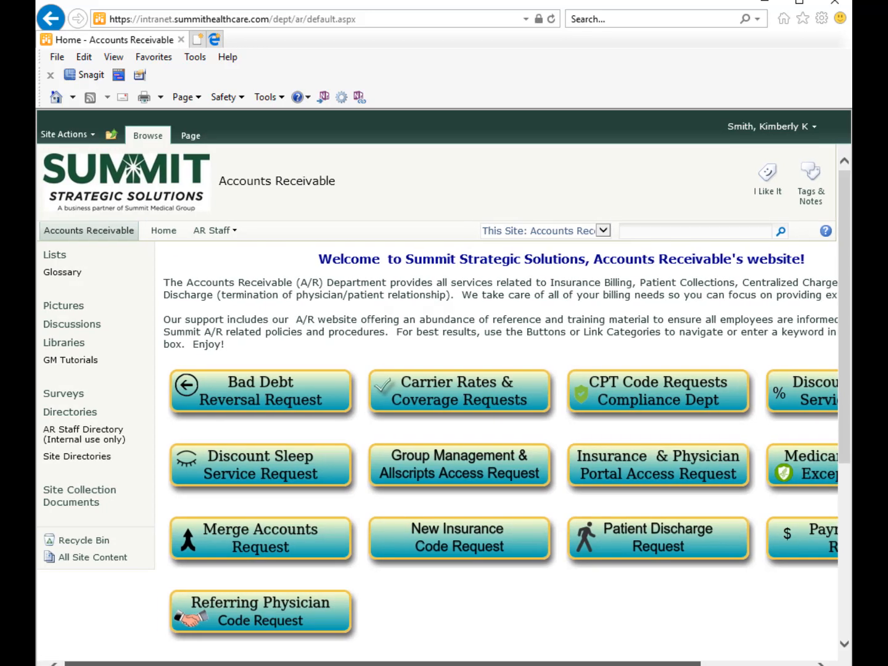
{"action": "scroll", "coordinate": [436, 405], "scroll_direction": "right", "scroll_amount": 3}
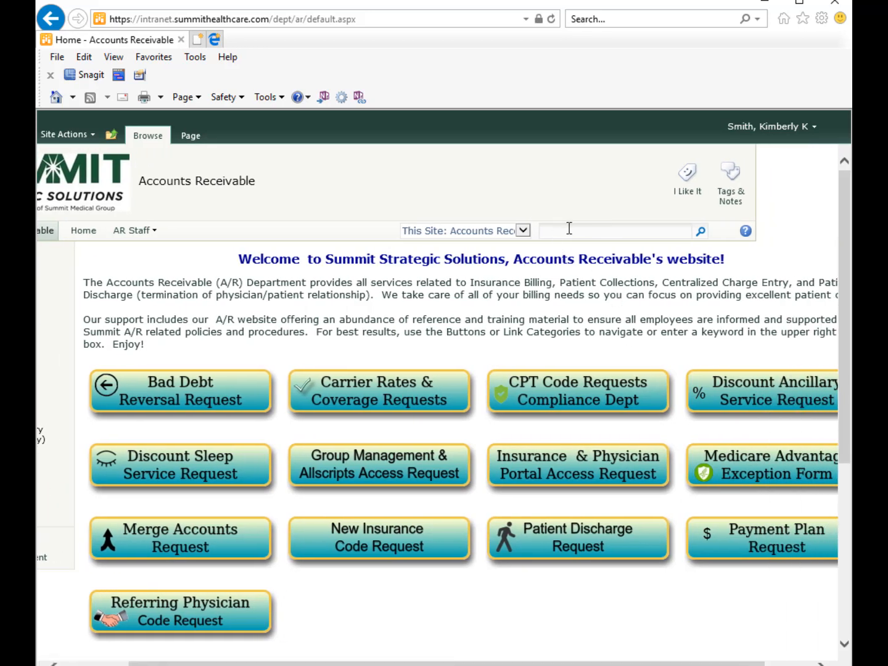
{"action": "left_click", "coordinate": [643, 232]}
{"action": "type", "text": "insura"}
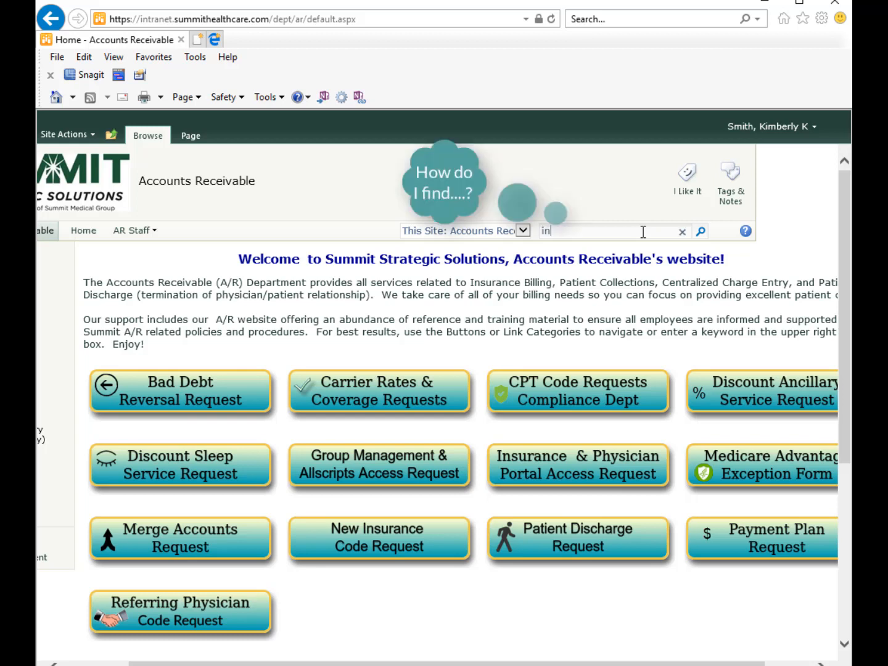
{"action": "type", "text": "nce"}
{"action": "left_click", "coordinate": [699, 233]}
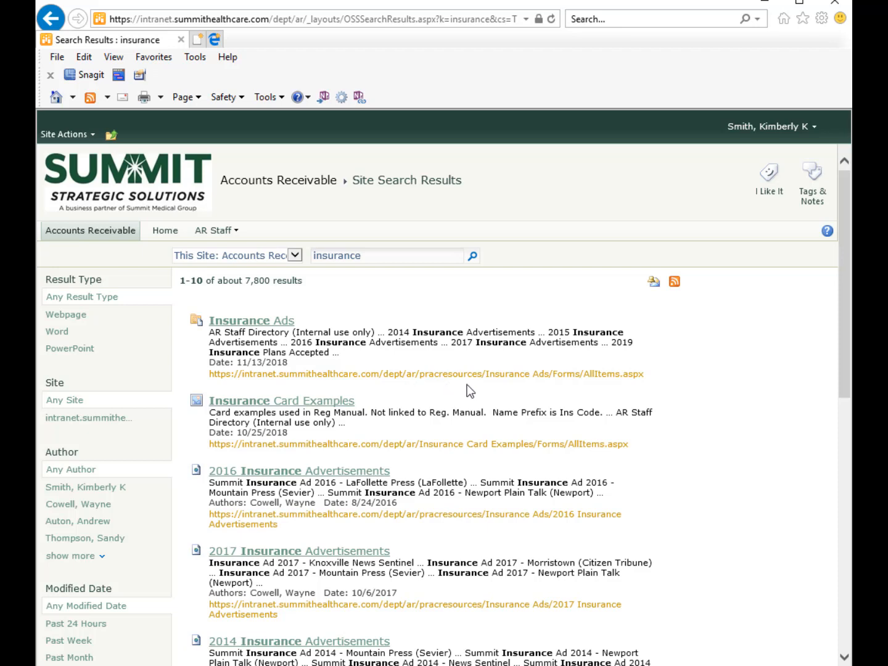
{"action": "left_click", "coordinate": [323, 183]}
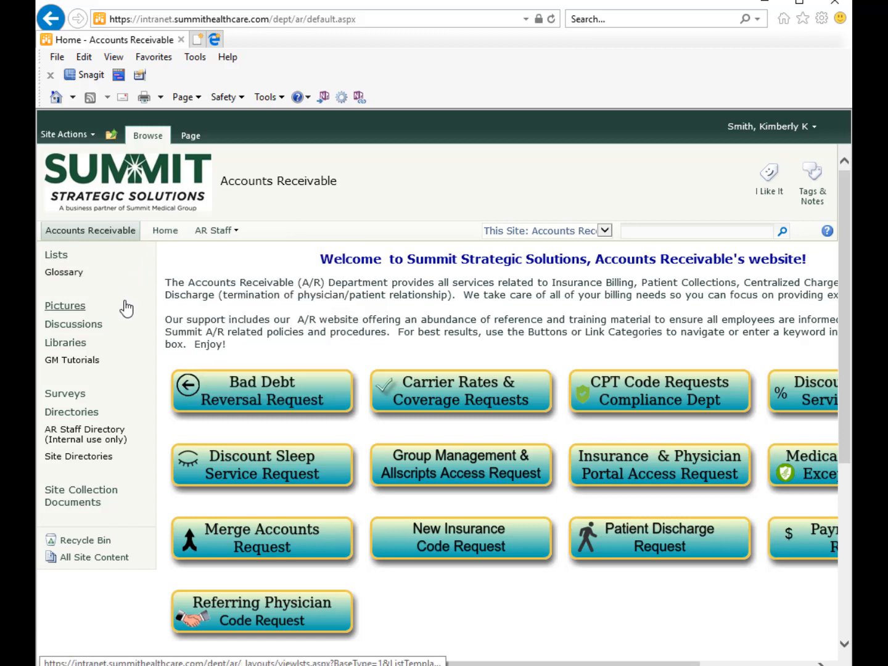
- Browse the Glossary's Category E terms, then view the GM Tutorials categories 1_General through 6_Training
{"action": "left_click", "coordinate": [76, 276]}
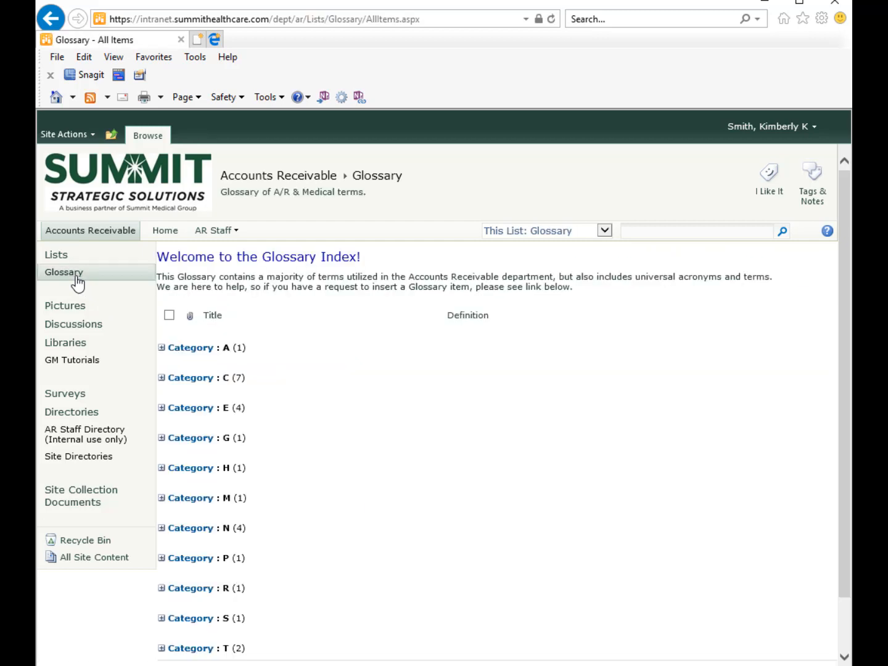
{"action": "left_click", "coordinate": [162, 412]}
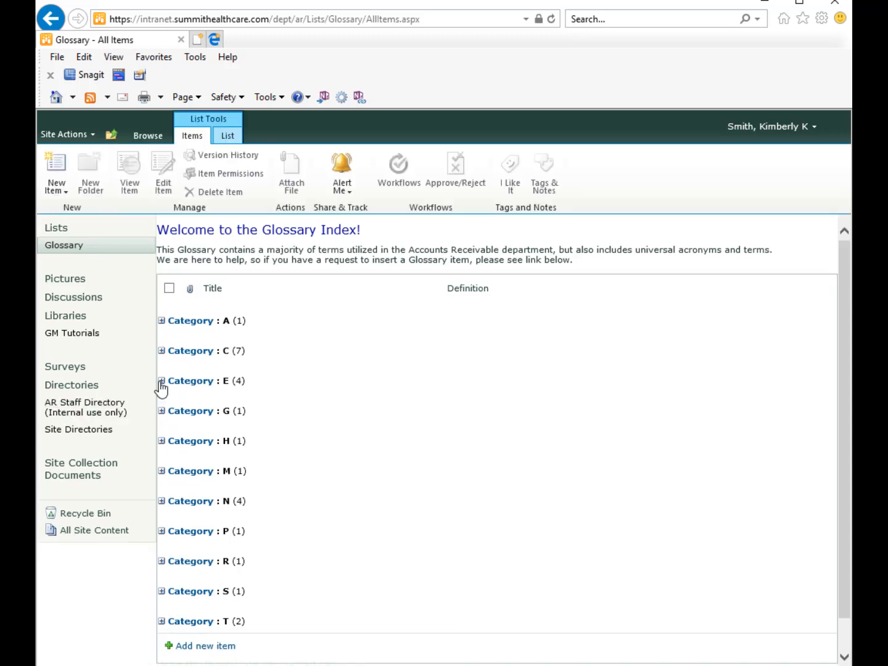
{"action": "left_click", "coordinate": [161, 381]}
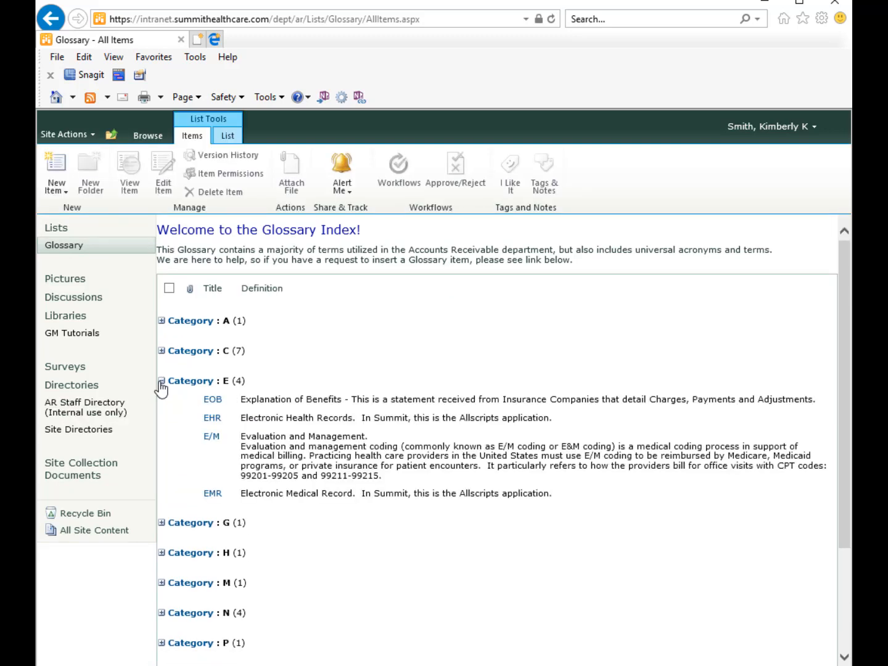
{"action": "left_click", "coordinate": [161, 382]}
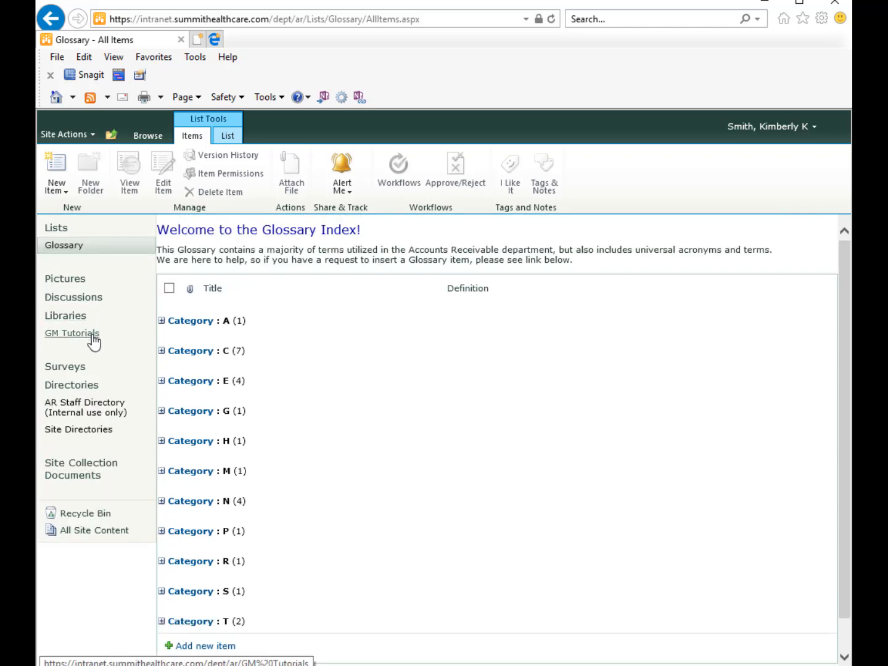
{"action": "left_click", "coordinate": [94, 341]}
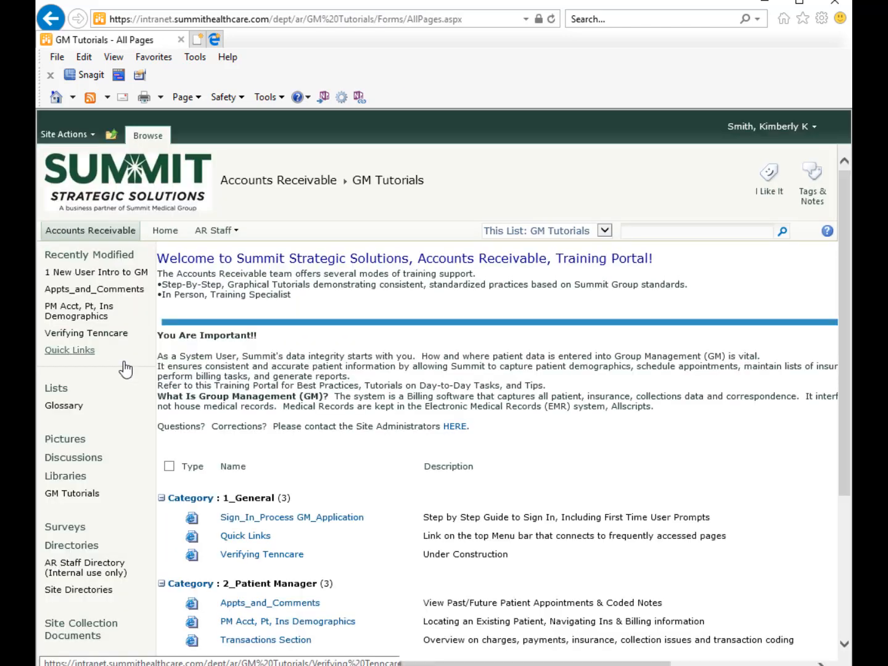
{"action": "scroll", "coordinate": [389, 455], "scroll_direction": "down", "scroll_amount": 3}
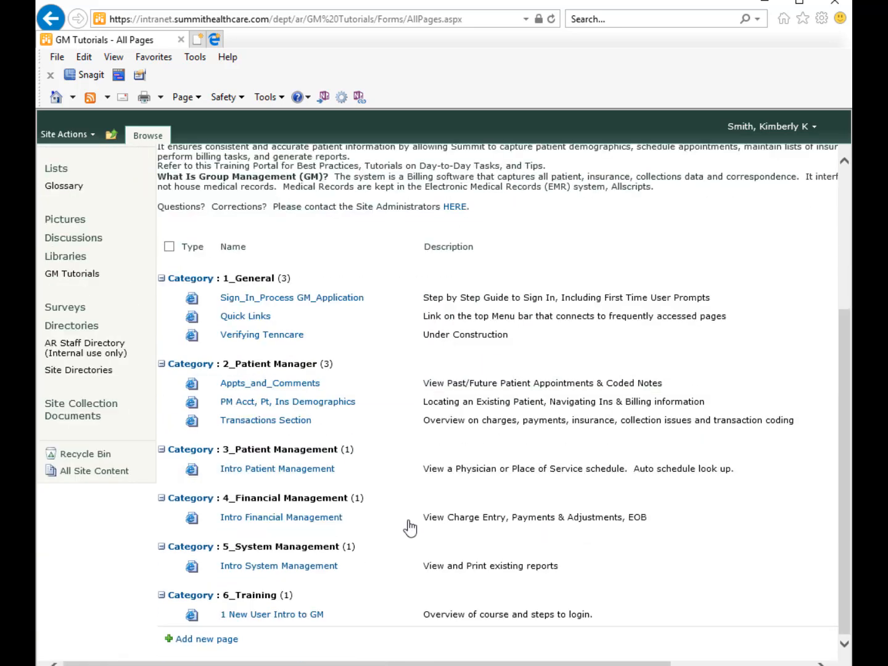